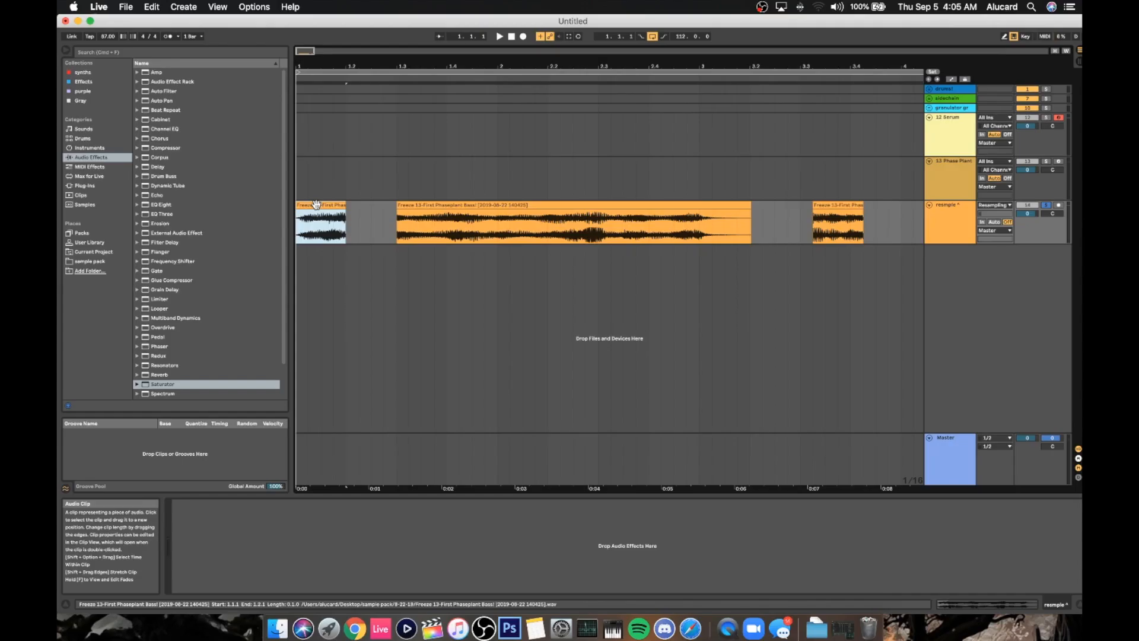
Step: Load the 808 Core Kit drum rack onto a new track and create a two-beat MIDI clip starting at 3.4.1
{"action": "left_click", "coordinate": [915, 173]}
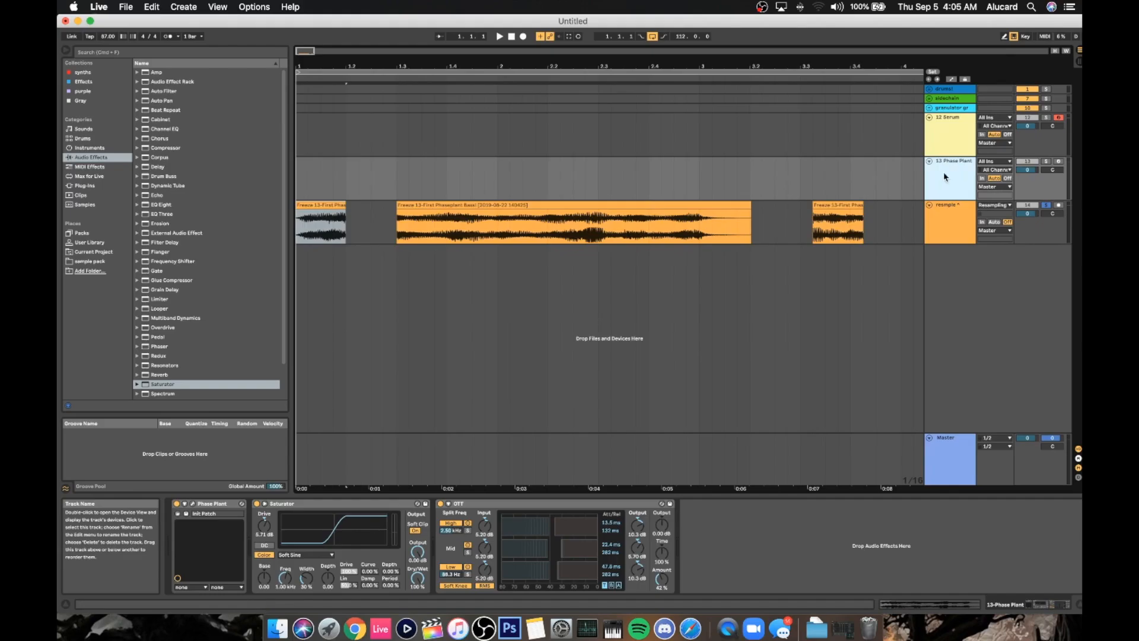
{"action": "left_click", "coordinate": [624, 230]}
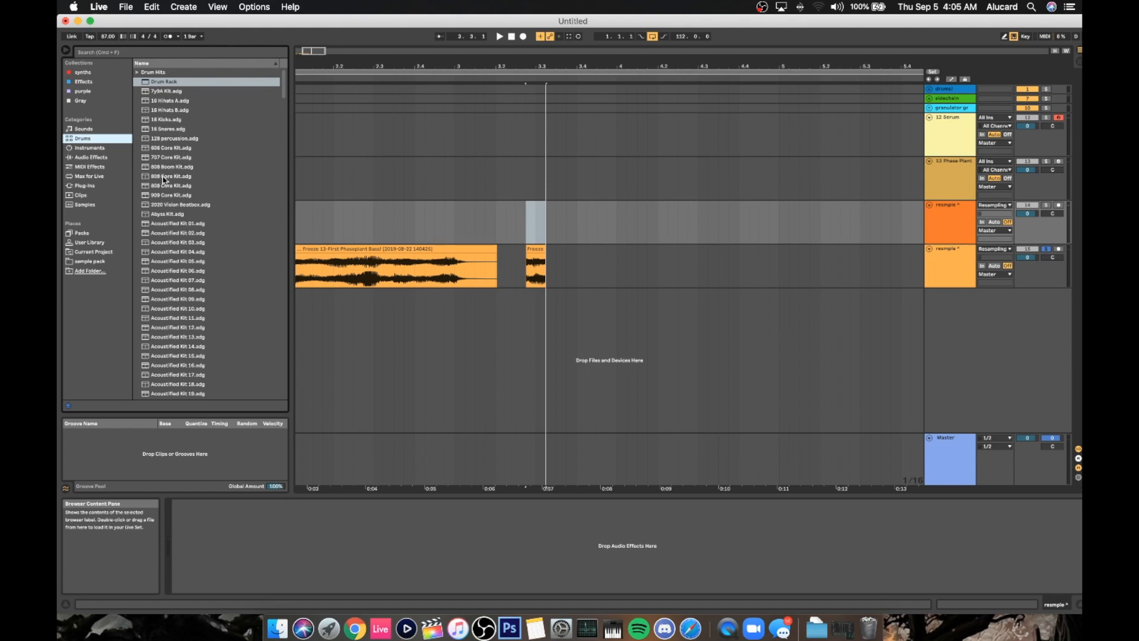
{"action": "double_click", "coordinate": [164, 177]}
{"action": "left_click", "coordinate": [313, 587]}
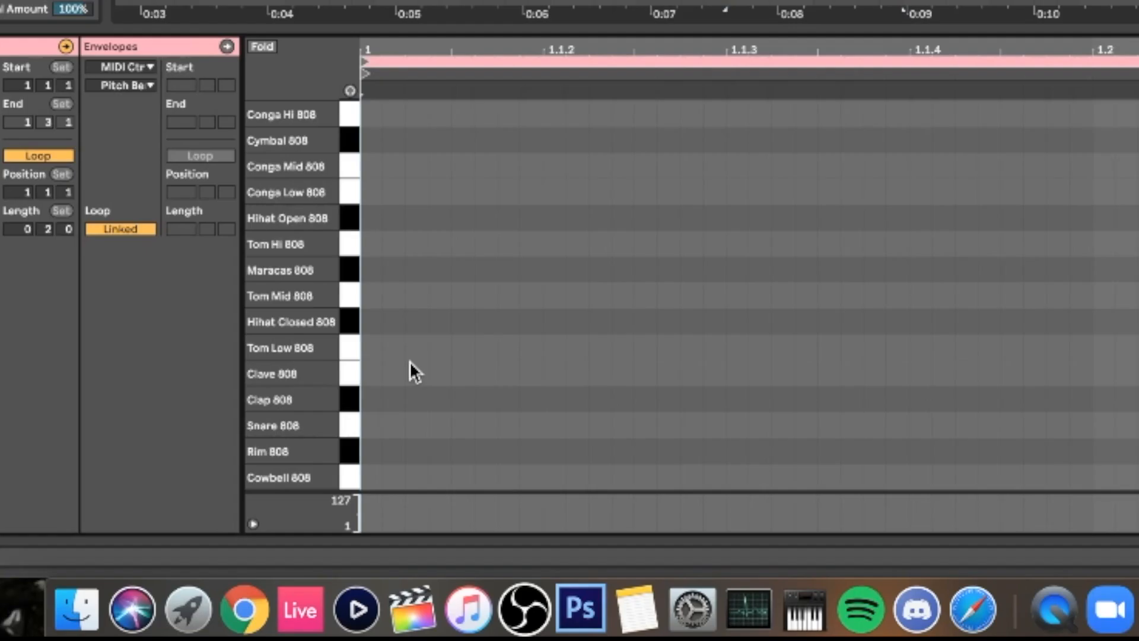
Step: Program a Kick 808 on the clip's first beat and a Snare 808 on the second, and play the clip
{"action": "scroll", "coordinate": [372, 404], "scroll_direction": "up", "scroll_amount": 1}
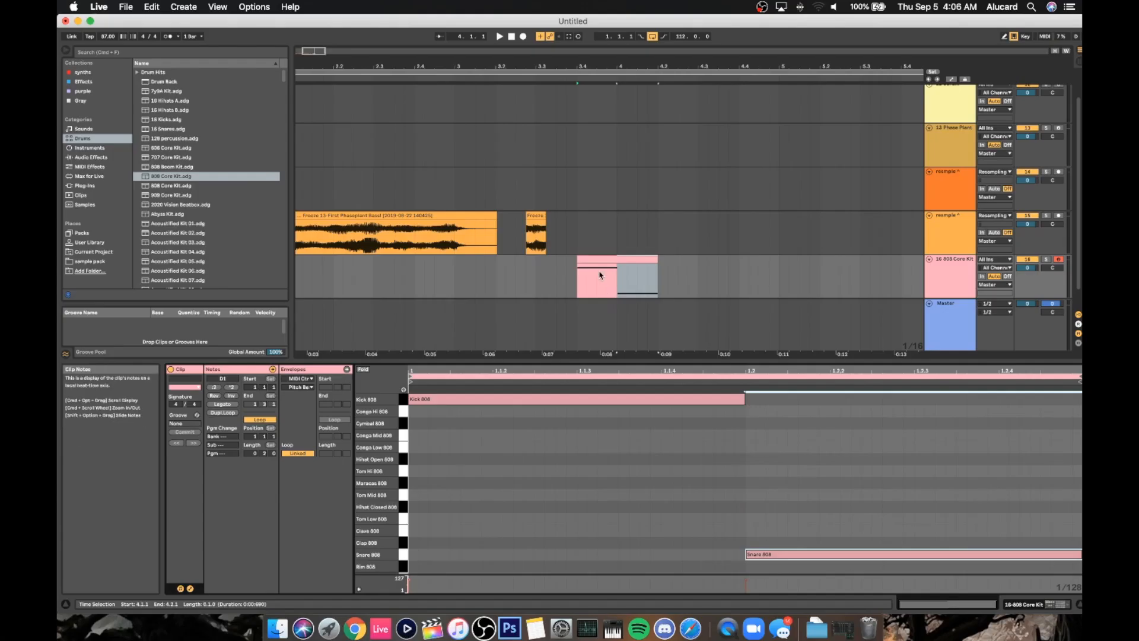
{"action": "left_click", "coordinate": [593, 259]}
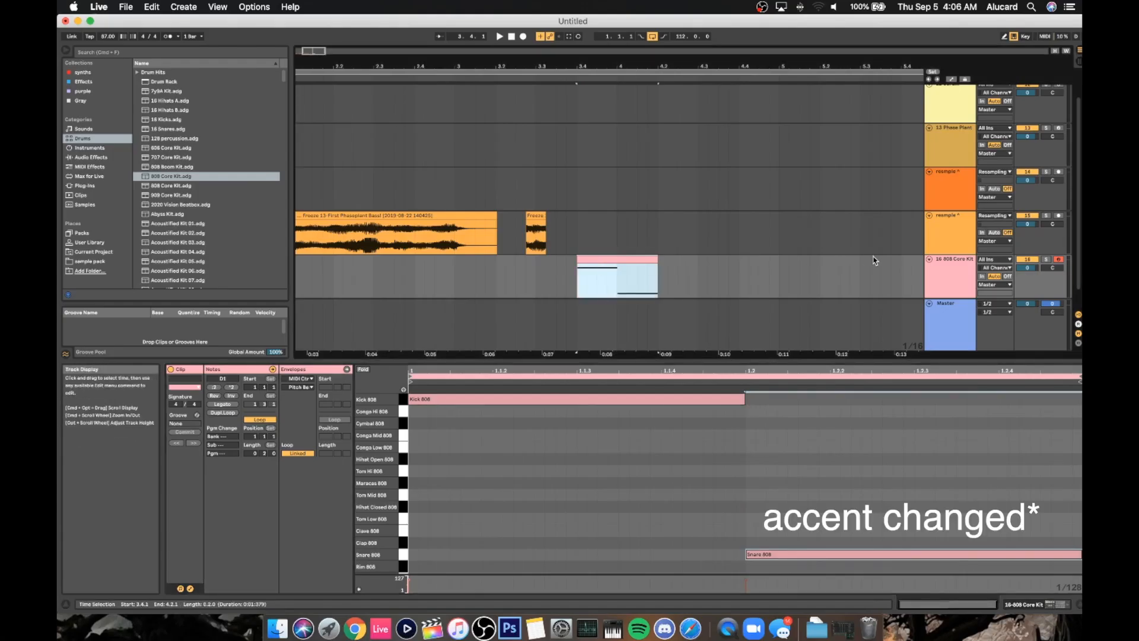
{"action": "key", "text": "space"}
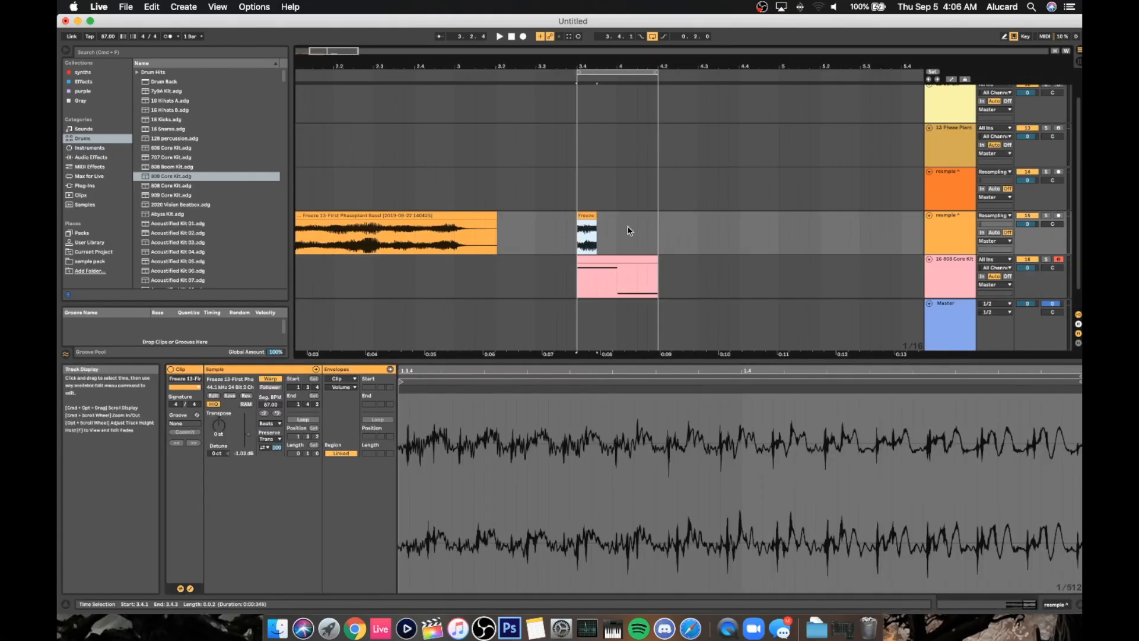
Step: Paste a copy of the short bass clip at the end of the two-beat loop and duplicate the bass and drum clips three times
{"action": "left_click", "coordinate": [640, 233]}
{"action": "key", "text": "super+v"}
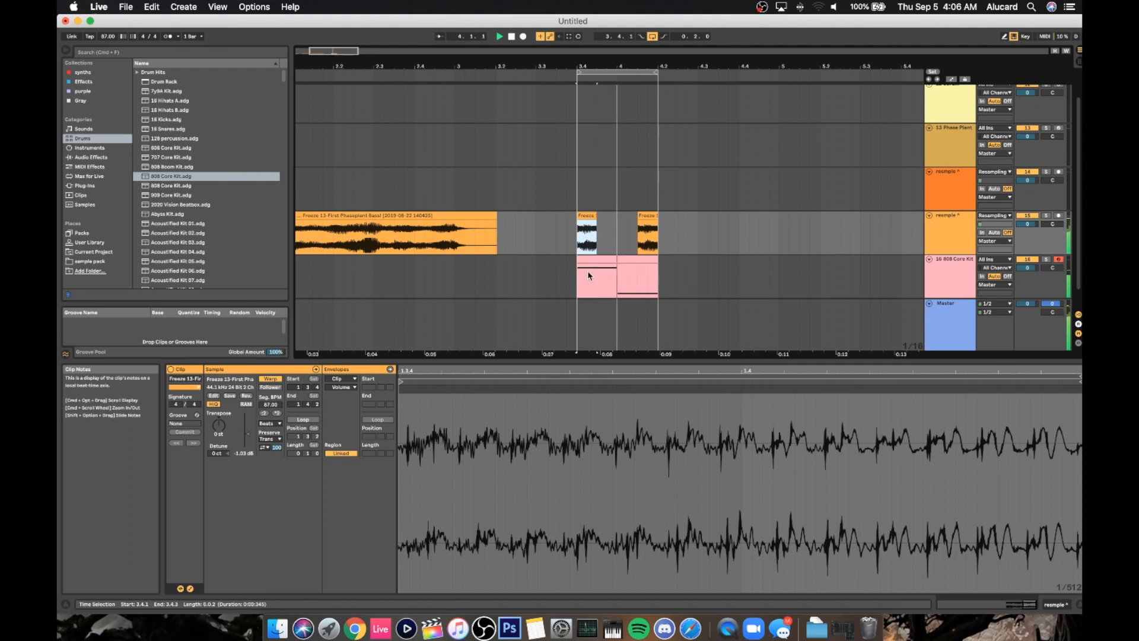
{"action": "left_click", "coordinate": [581, 240]}
{"action": "left_click_drag", "start_coordinate": [581, 241], "coordinate": [655, 272]}
{"action": "key", "text": "super+d"}
{"action": "key", "text": "super+d"}
{"action": "key", "text": "super+d"}
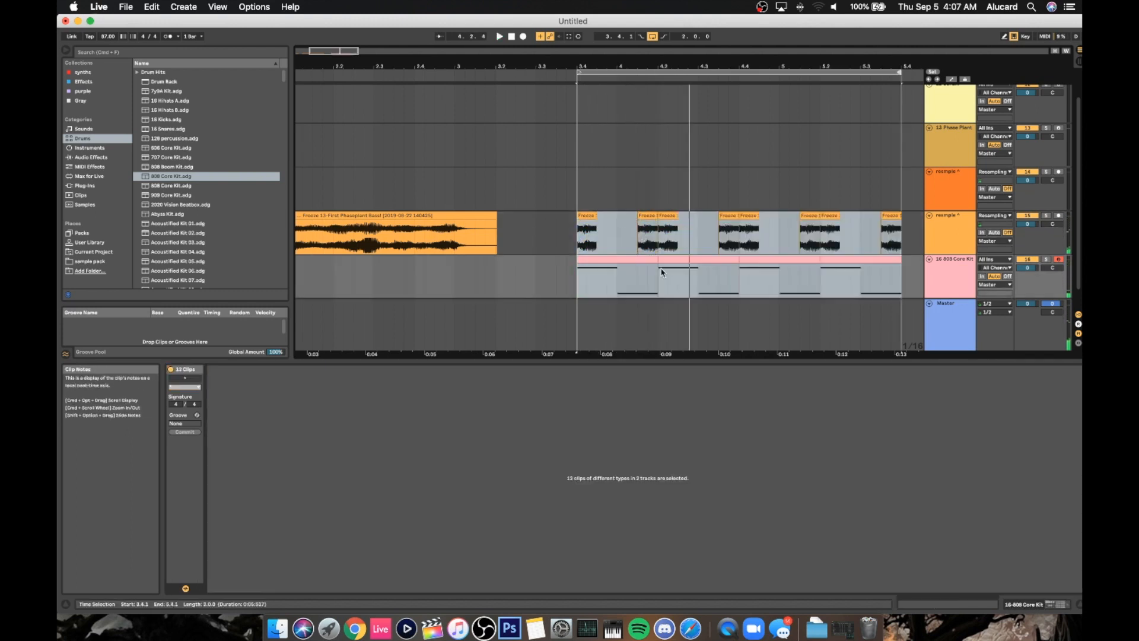
Step: Join the repeated drum clips into one and add a steady pattern of short Maracas 808 notes across it
{"action": "left_click", "coordinate": [747, 256]}
{"action": "left_click", "coordinate": [840, 258], "text": "shift"}
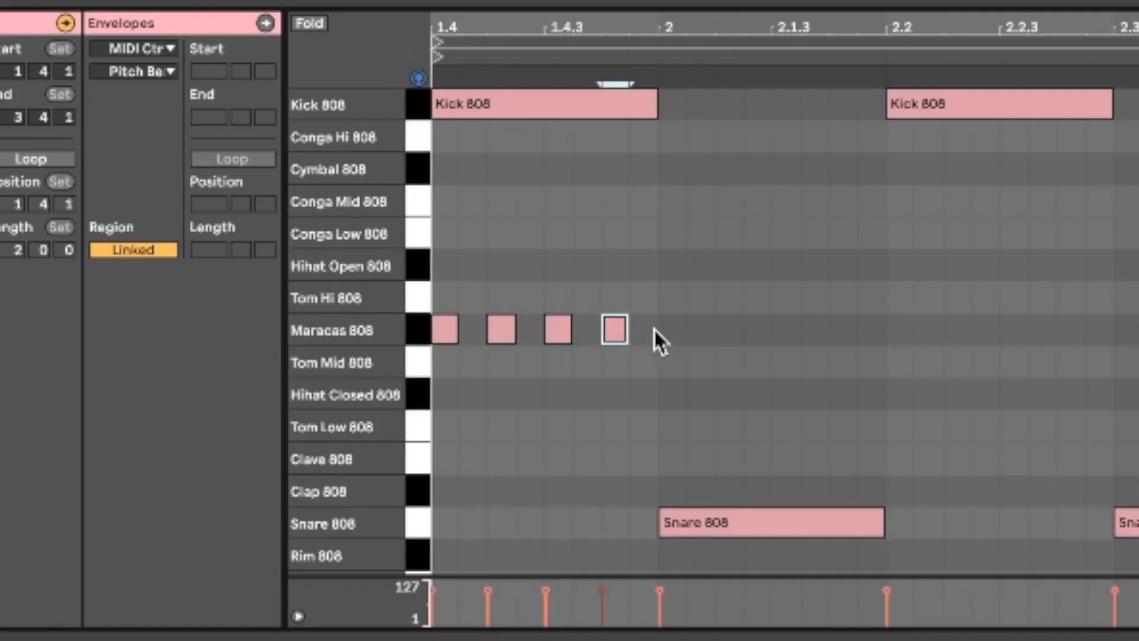
{"action": "left_click_drag", "start_coordinate": [656, 330], "coordinate": [380, 332]}
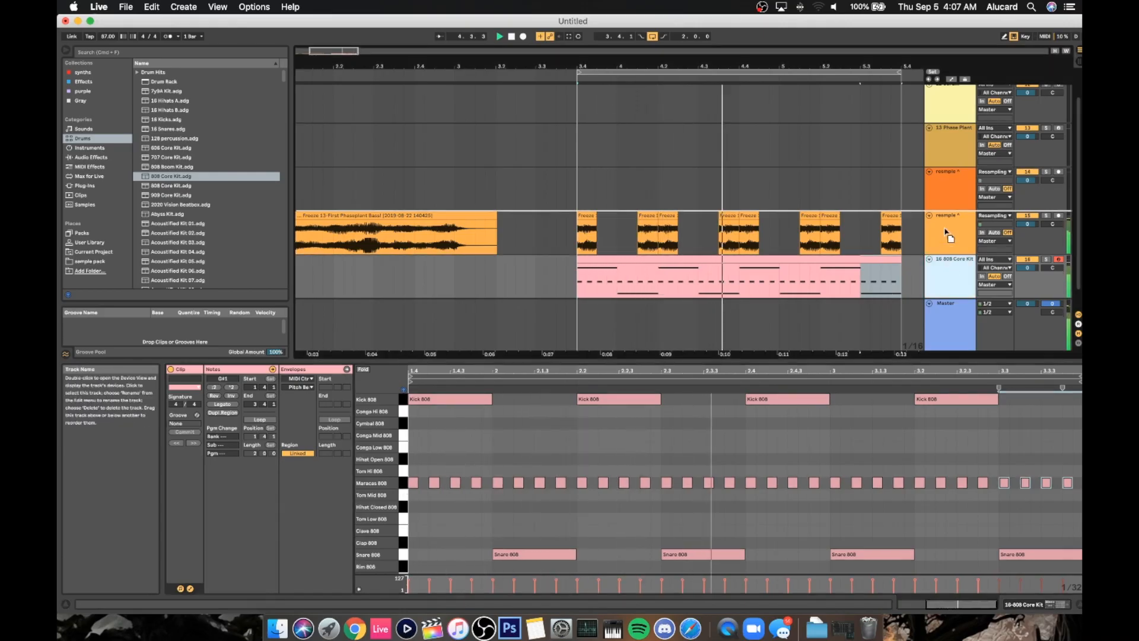
Step: Move the 808 Core Kit track above the resample track holding the bass clips and list the audio effects in the browser
{"action": "left_click_drag", "start_coordinate": [939, 280], "coordinate": [955, 218]}
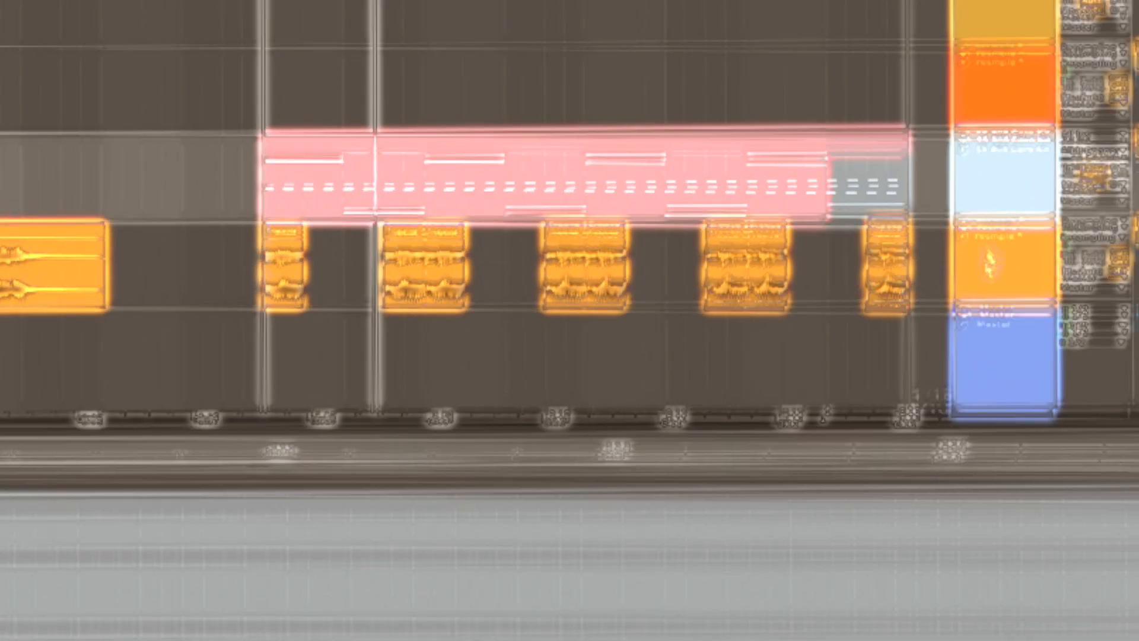
{"action": "left_click", "coordinate": [1007, 263]}
{"action": "key", "text": "ctrl+alt+l"}
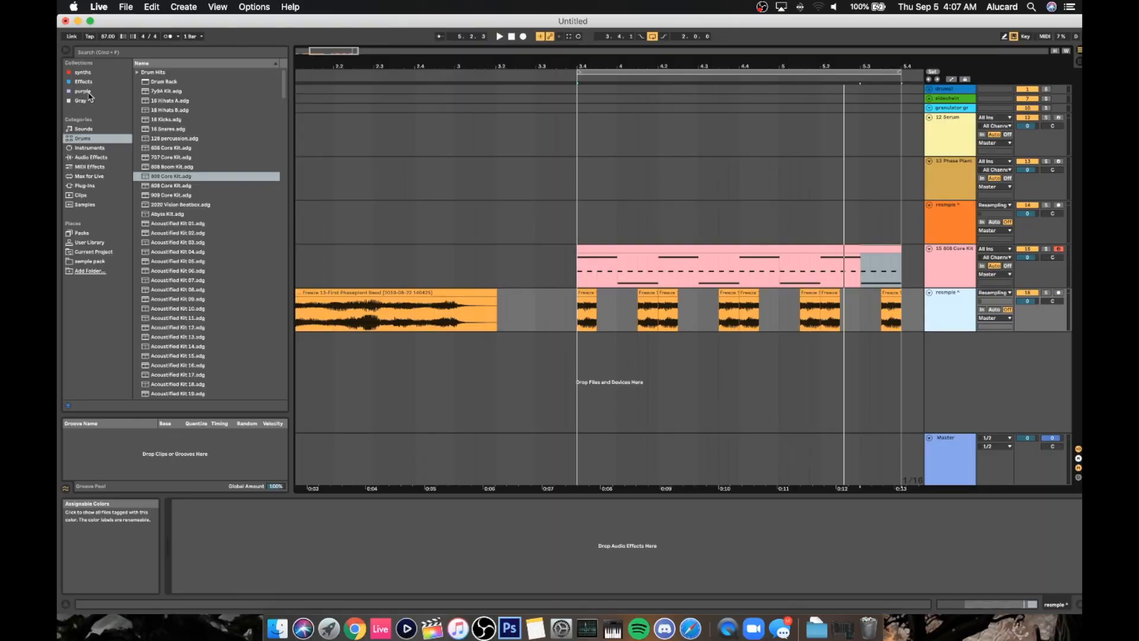
{"action": "left_click", "coordinate": [89, 157]}
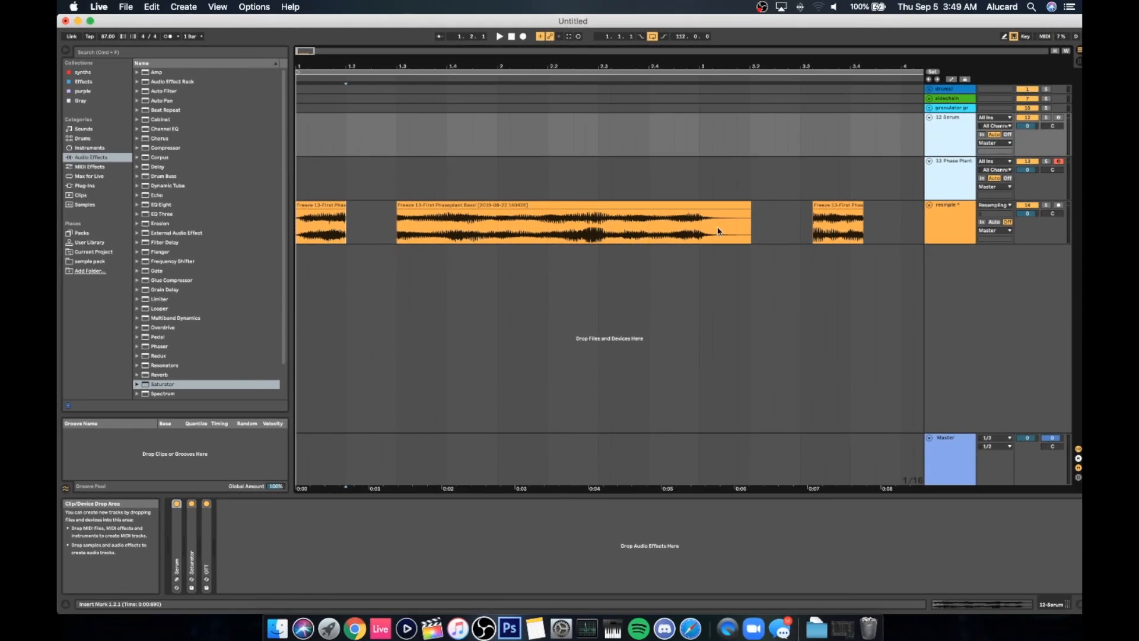
Step: Open Phase Plant on the 13-Phase Plant track and audition the patch with a note and the pitch wheel
{"action": "key", "text": "Down"}
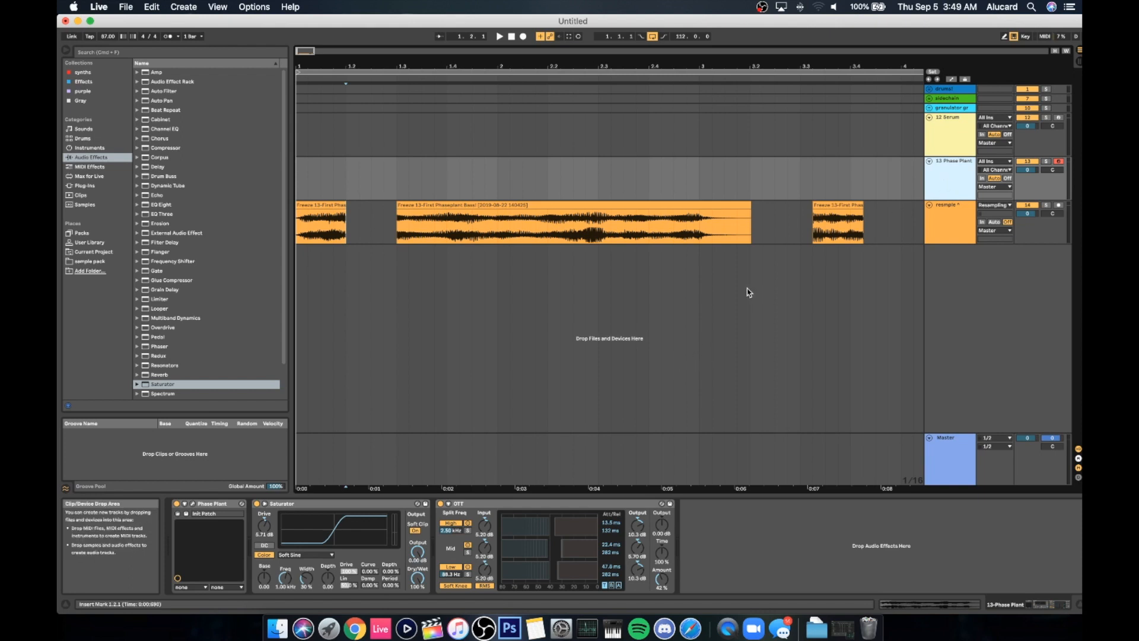
{"action": "left_click", "coordinate": [191, 503]}
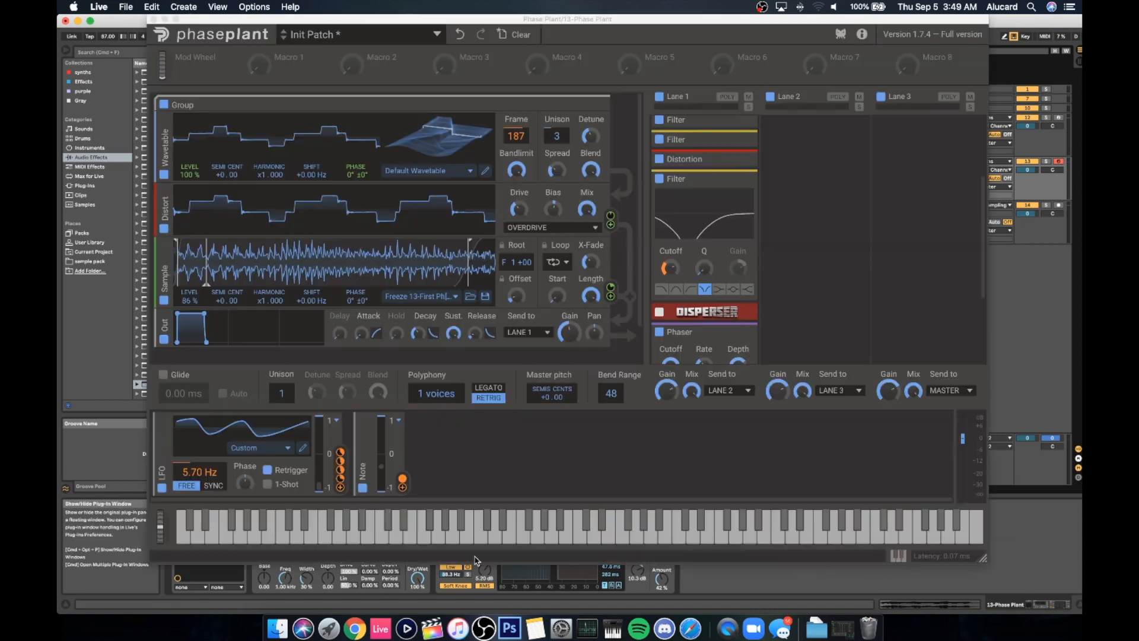
{"action": "key", "text": "f"}
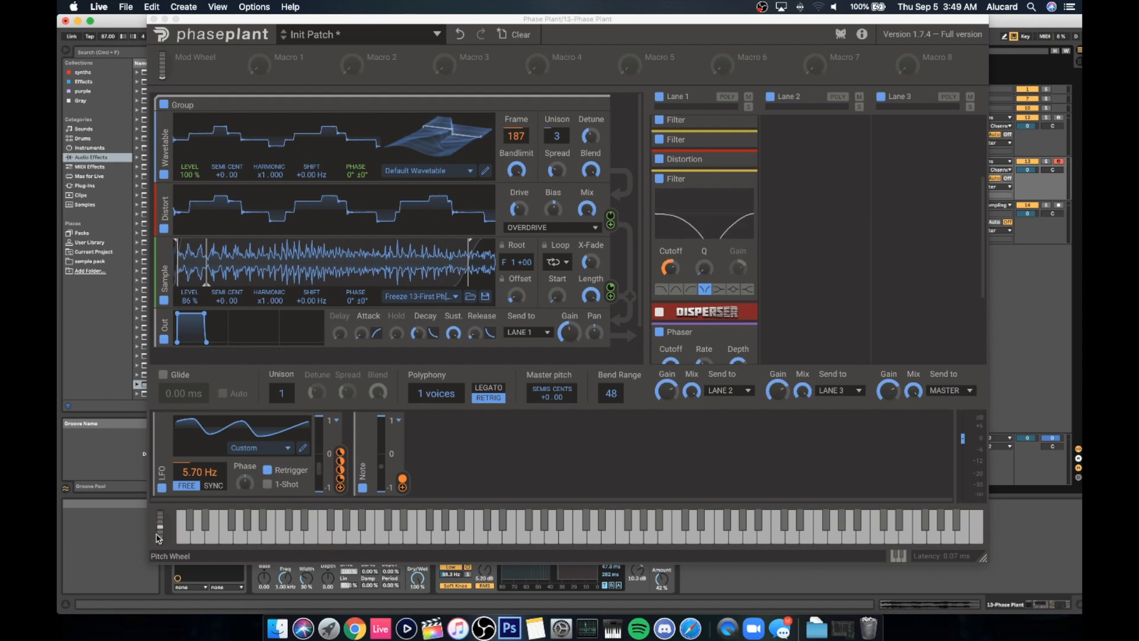
{"action": "mouse_move", "coordinate": [161, 528]}
{"action": "left_mouse_down"}
{"action": "mouse_move", "coordinate": [158, 552]}
{"action": "mouse_move", "coordinate": [163, 528]}
{"action": "mouse_move", "coordinate": [164, 541]}
{"action": "left_mouse_up"}
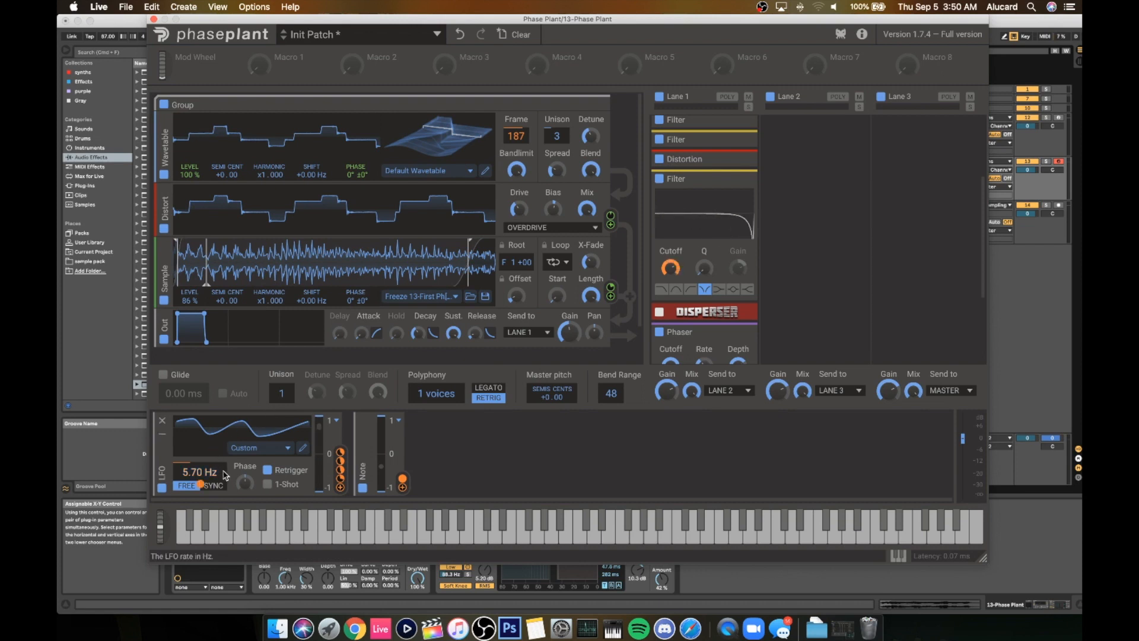
Step: Examine Lane 1's effect chain from the 3-Band EQ to the Phaser, expanding its two collapsed filters, along with the LFO modulation
{"action": "scroll", "coordinate": [674, 204], "scroll_direction": "up", "scroll_amount": 5}
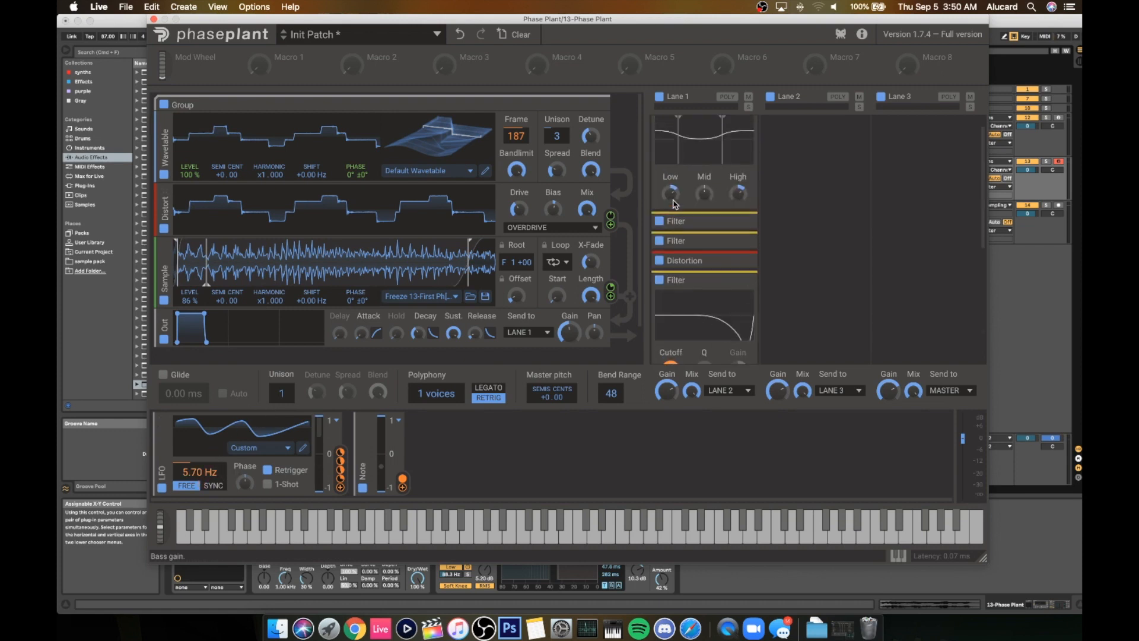
{"action": "scroll", "coordinate": [679, 202], "scroll_direction": "down", "scroll_amount": 3}
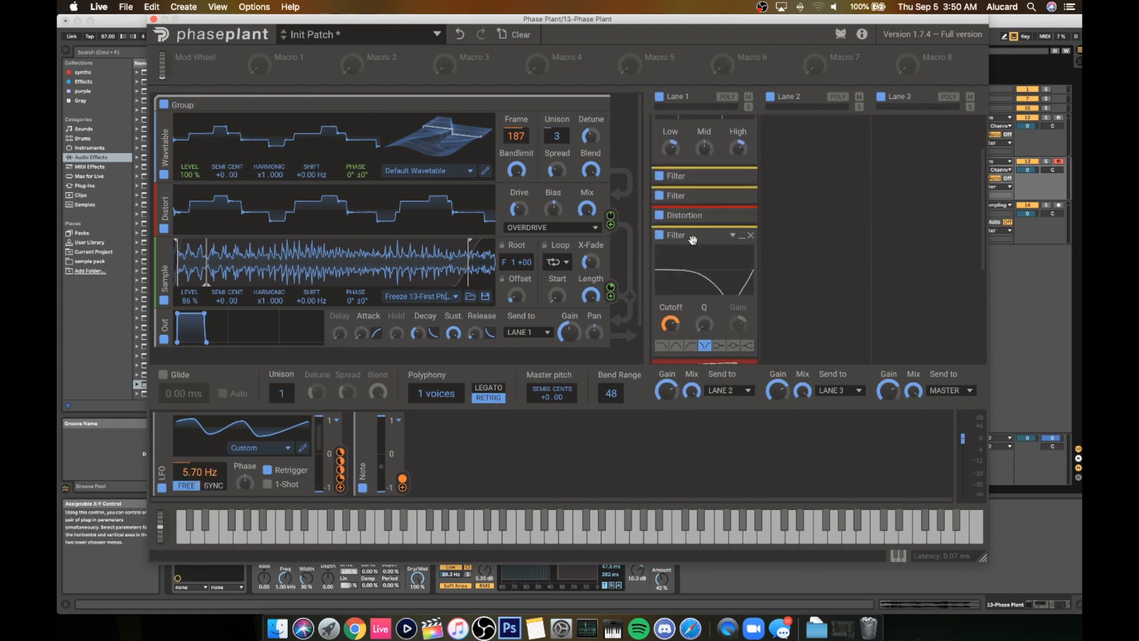
{"action": "left_click", "coordinate": [686, 199]}
{"action": "left_click", "coordinate": [721, 175]}
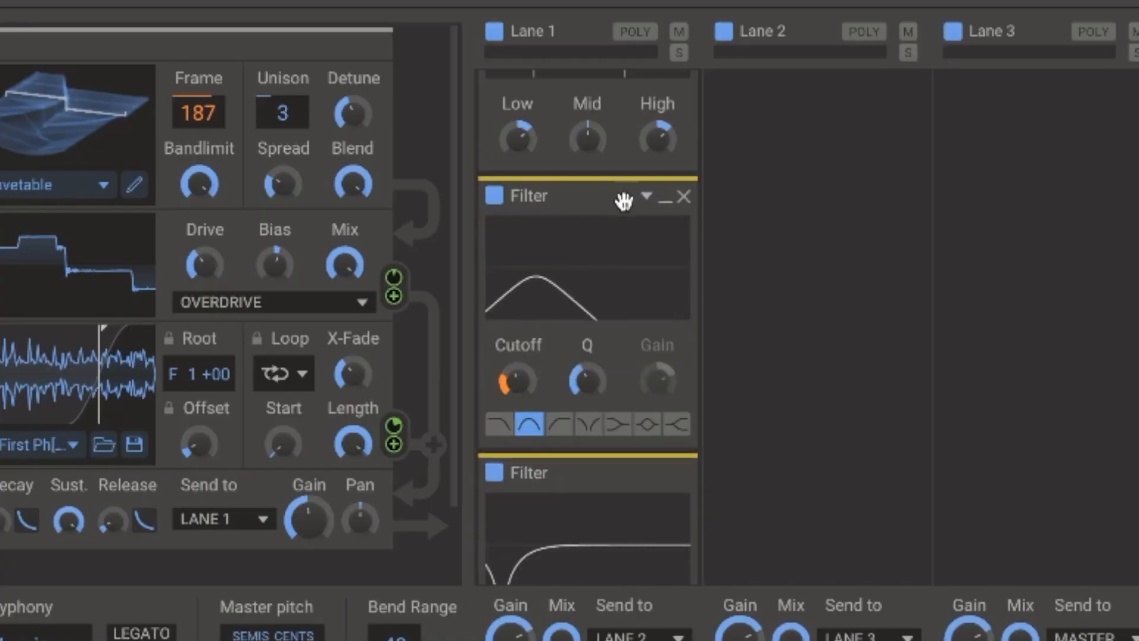
{"action": "scroll", "coordinate": [718, 183], "scroll_direction": "down", "scroll_amount": 3}
{"action": "scroll", "coordinate": [597, 229], "scroll_direction": "down", "scroll_amount": 1}
{"action": "scroll", "coordinate": [594, 237], "scroll_direction": "up", "scroll_amount": 3}
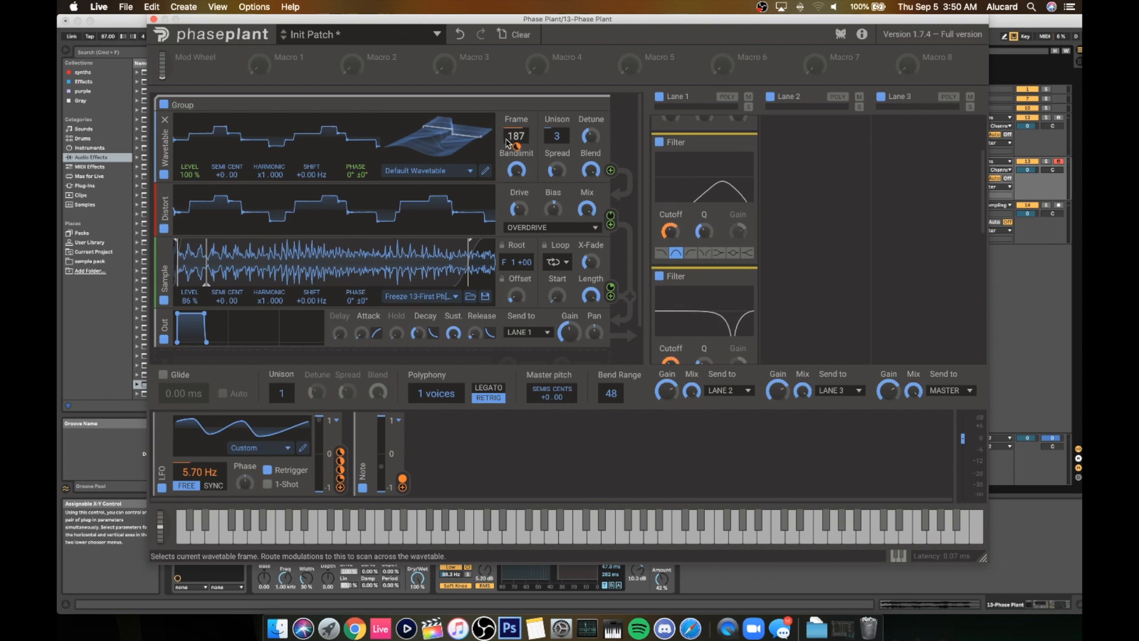
{"action": "left_click_drag", "start_coordinate": [320, 421], "coordinate": [671, 233]}
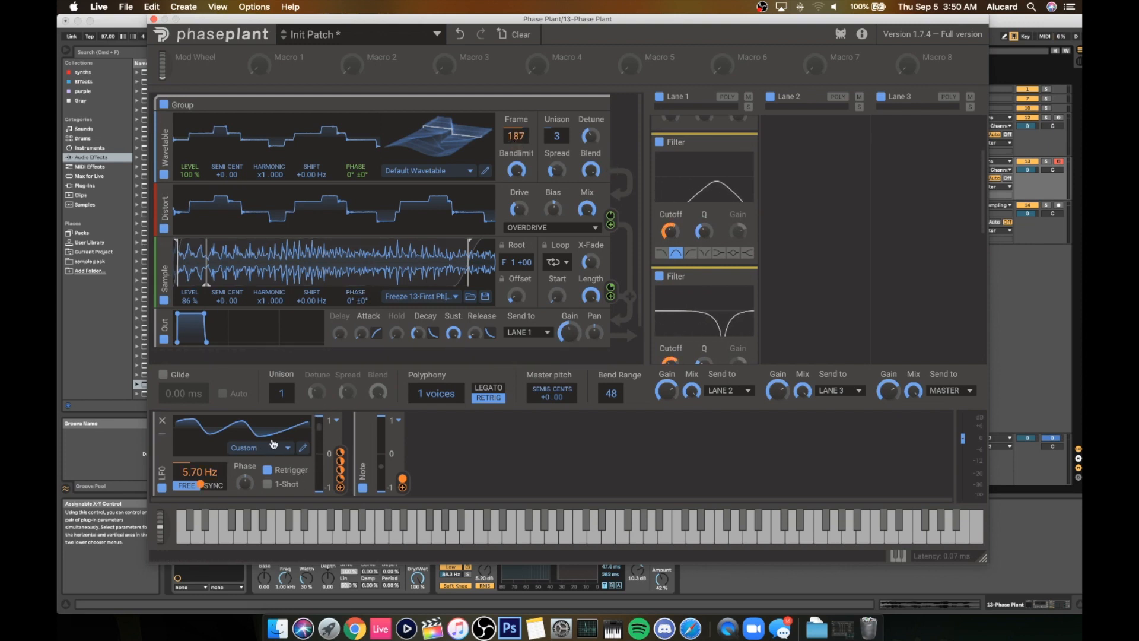
{"action": "scroll", "coordinate": [681, 237], "scroll_direction": "down", "scroll_amount": 5}
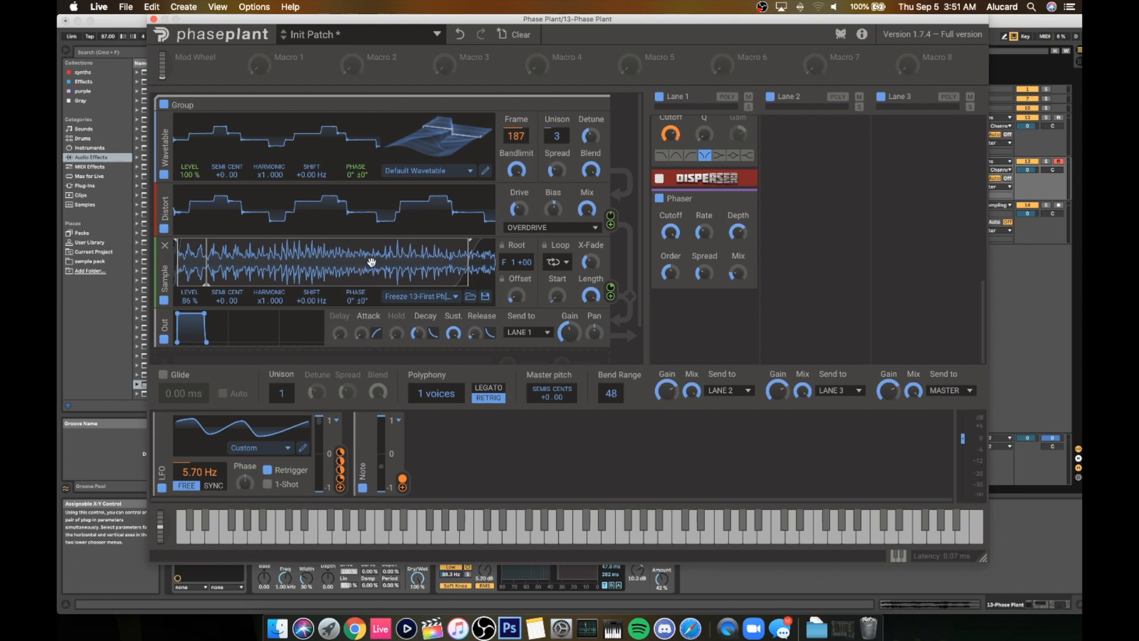
Step: Move the Phase Plant window out of the way and play the last bass clip on the soloed resample track
{"action": "left_click_drag", "start_coordinate": [547, 21], "coordinate": [404, 273]}
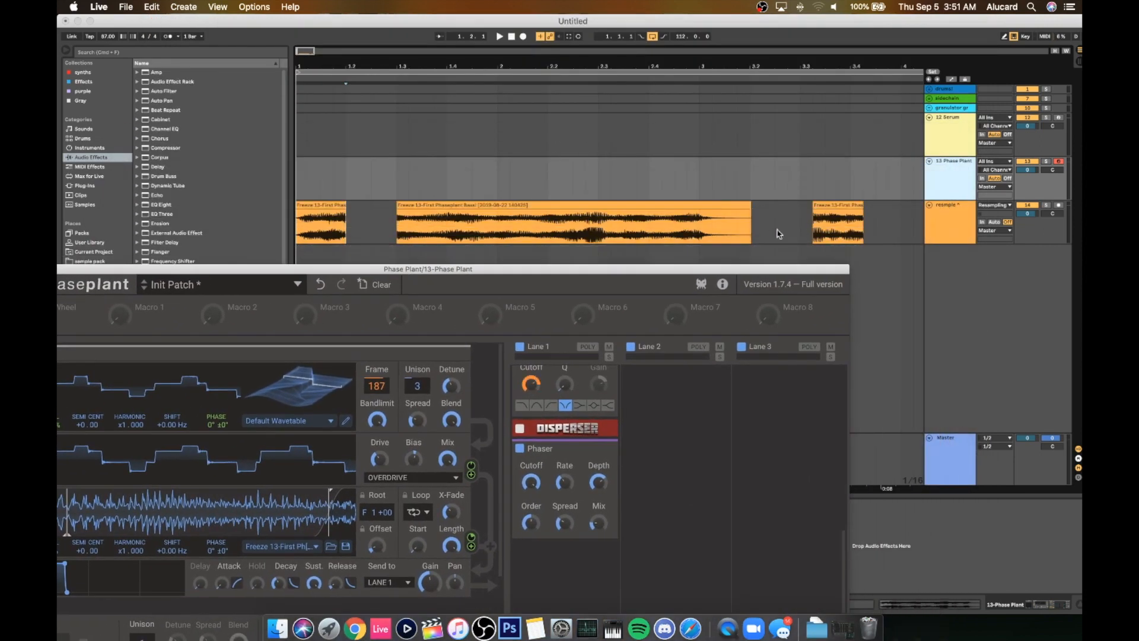
{"action": "left_click", "coordinate": [827, 205]}
{"action": "key", "text": "space"}
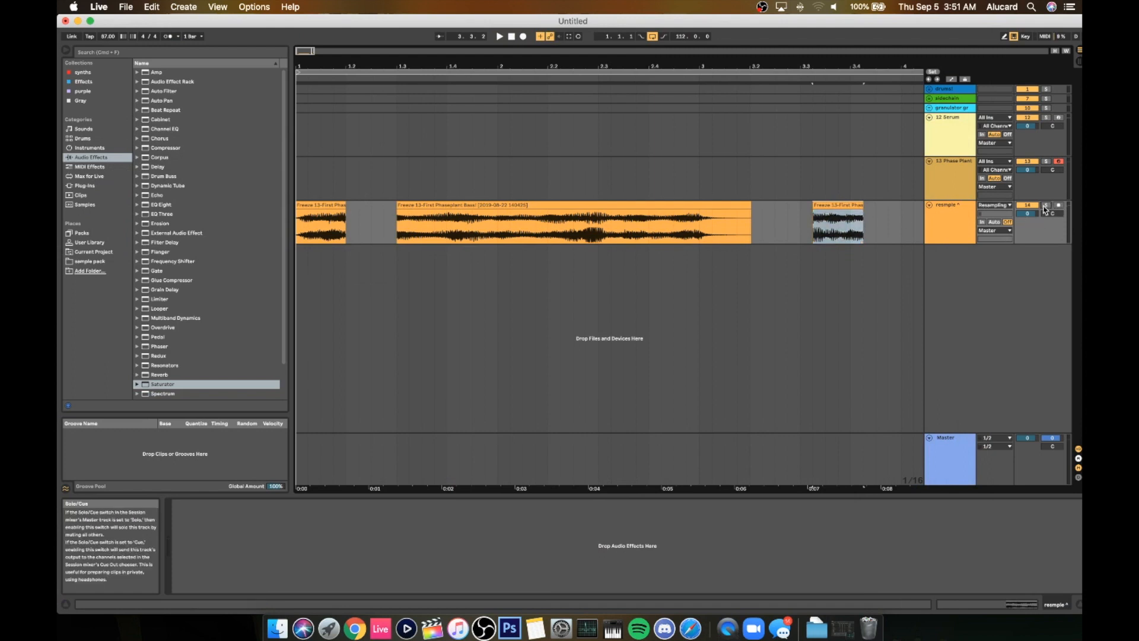
{"action": "key", "text": "space"}
Step: Return to Phase Plant and examine the custom LFO shape in the curve editor and the 3-Band EQ in Lane 1
{"action": "left_click", "coordinate": [959, 177]}
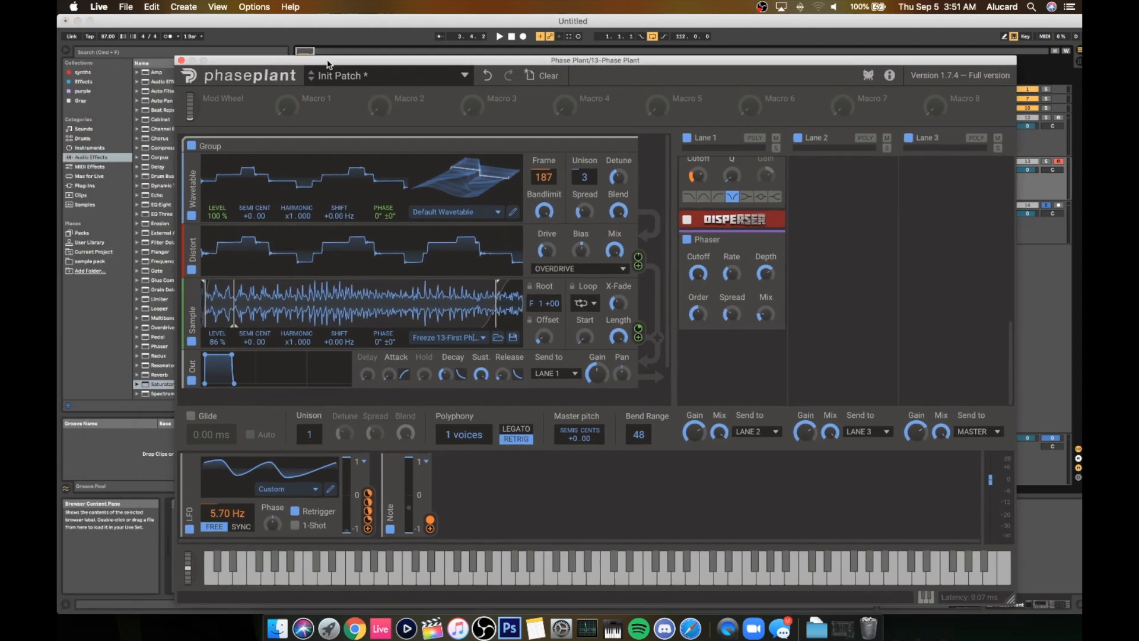
{"action": "left_click_drag", "start_coordinate": [296, 67], "coordinate": [296, 12]}
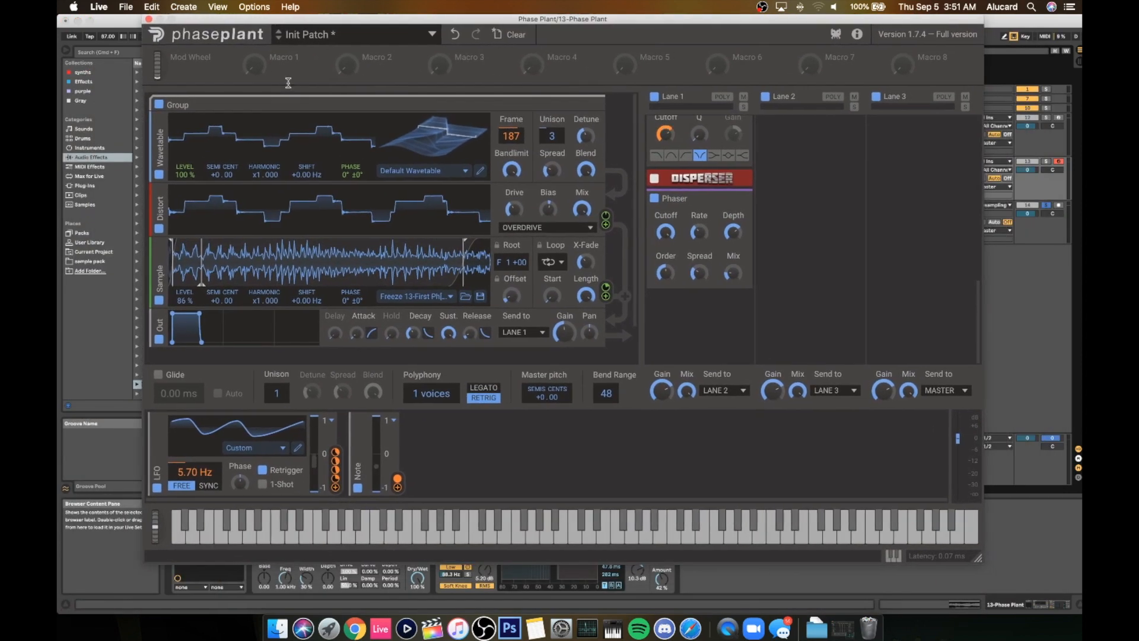
{"action": "left_click", "coordinate": [296, 448]}
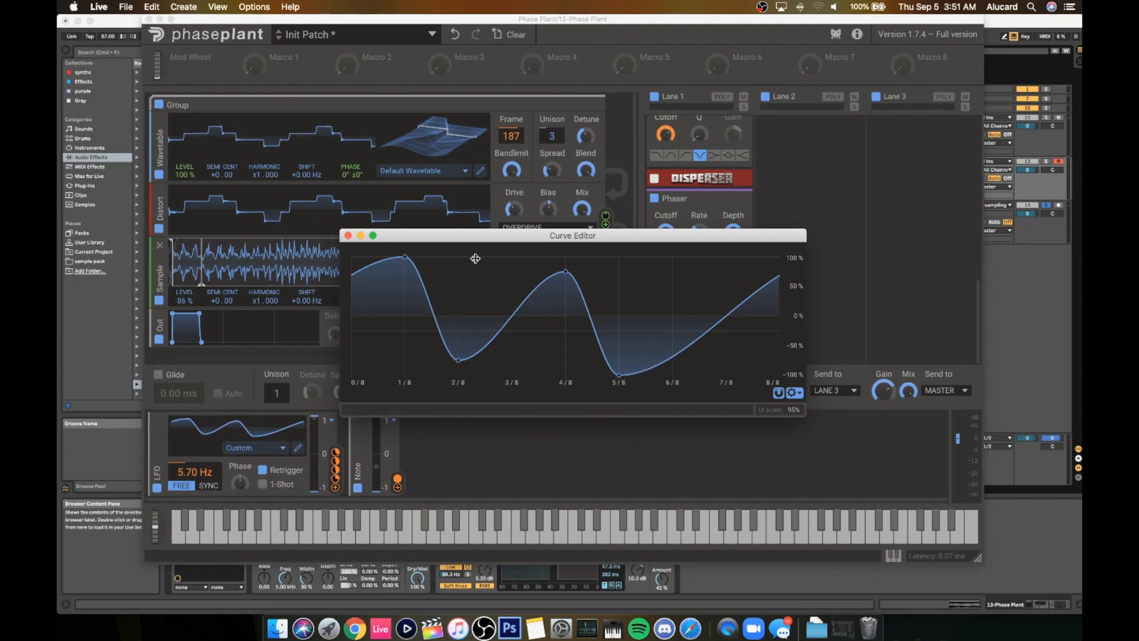
{"action": "scroll", "coordinate": [692, 159], "scroll_direction": "up", "scroll_amount": 10}
{"action": "left_click", "coordinate": [683, 148]}
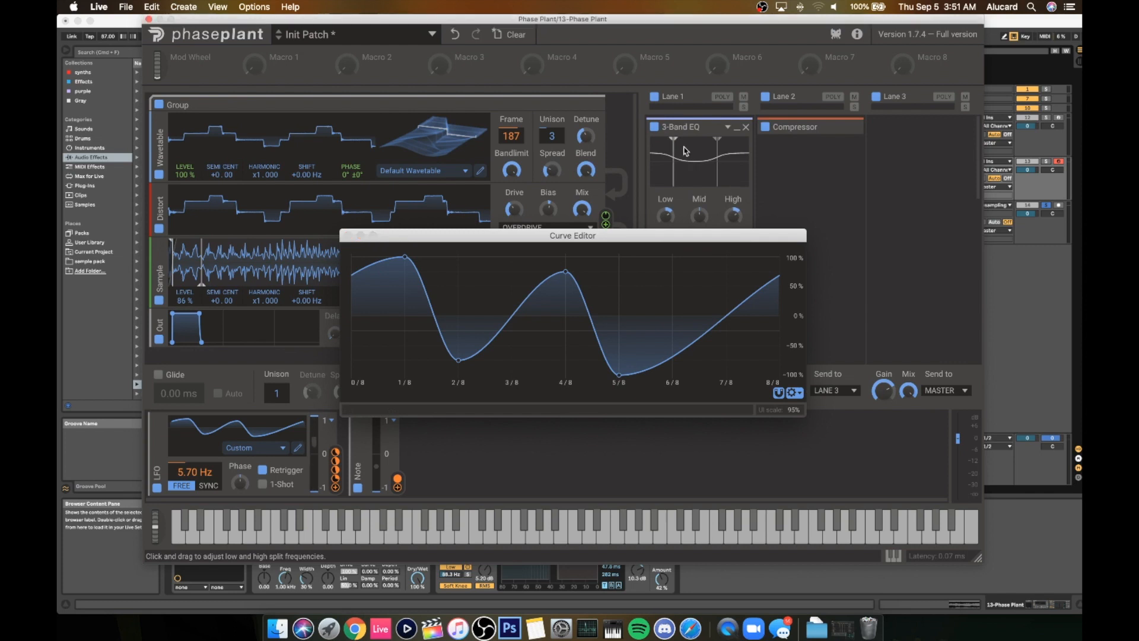
{"action": "left_click", "coordinate": [348, 236]}
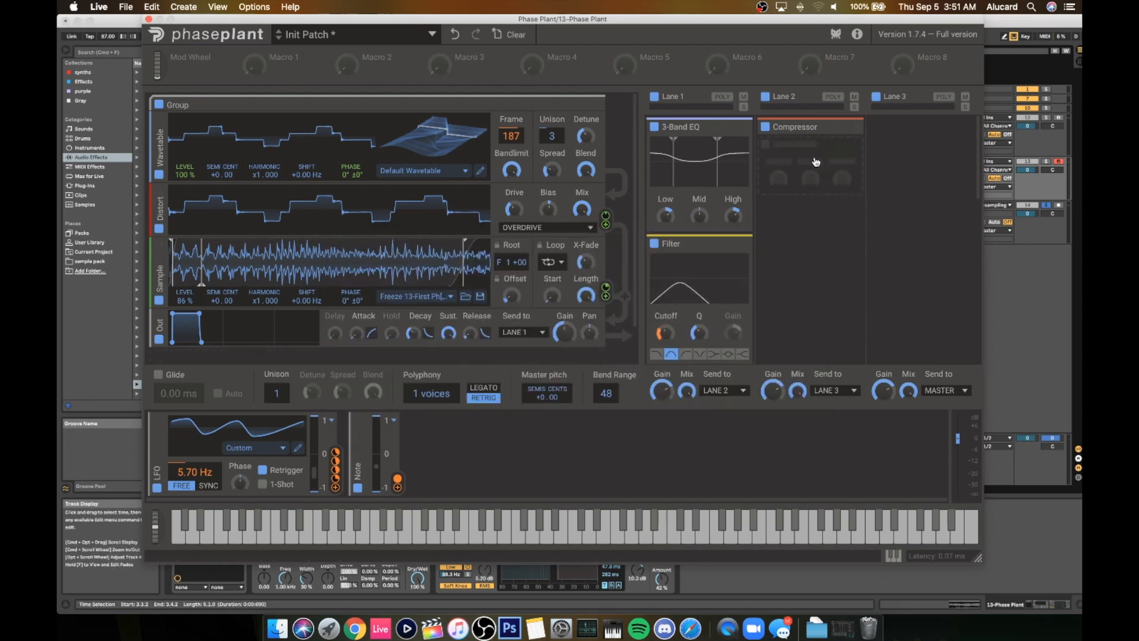
Step: Close Phase Plant, and solo and arm the 12 Serum track
{"action": "left_click", "coordinate": [148, 19]}
{"action": "left_click", "coordinate": [1048, 130]}
{"action": "left_click", "coordinate": [1047, 118]}
{"action": "left_click", "coordinate": [1058, 118]}
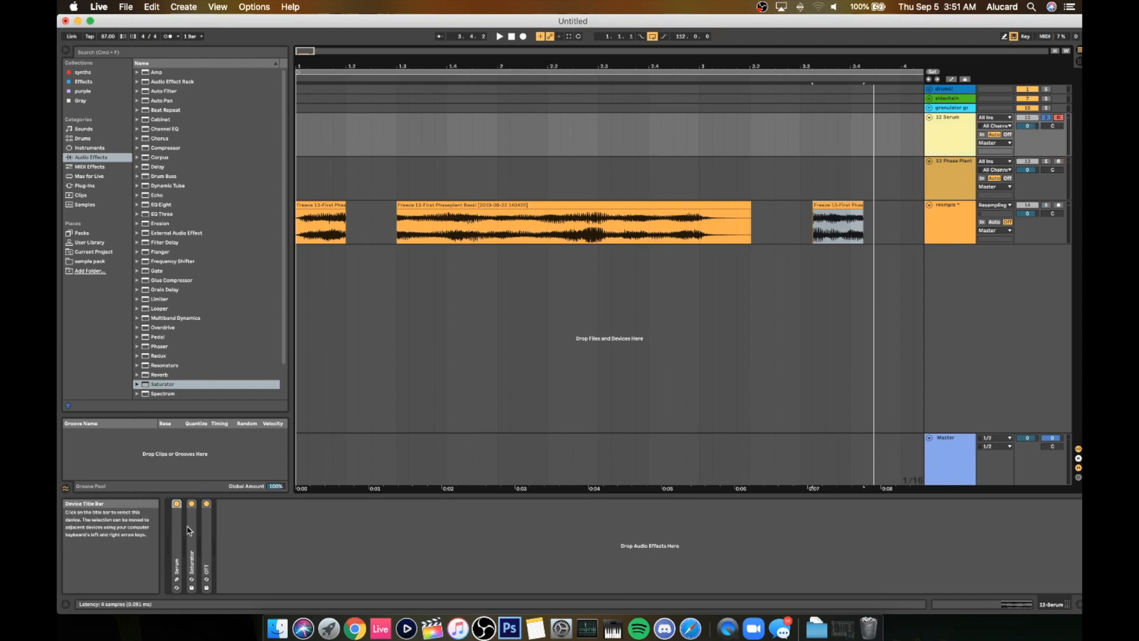
Step: Open Serum on its track, audition the patch with the performance wheels, and reposition its window
{"action": "double_click", "coordinate": [190, 531]}
{"action": "left_click", "coordinate": [179, 514]}
{"action": "mouse_move", "coordinate": [363, 477]}
{"action": "left_mouse_down"}
{"action": "mouse_move", "coordinate": [362, 455]}
{"action": "mouse_move", "coordinate": [372, 523]}
{"action": "mouse_move", "coordinate": [372, 491]}
{"action": "left_mouse_up"}
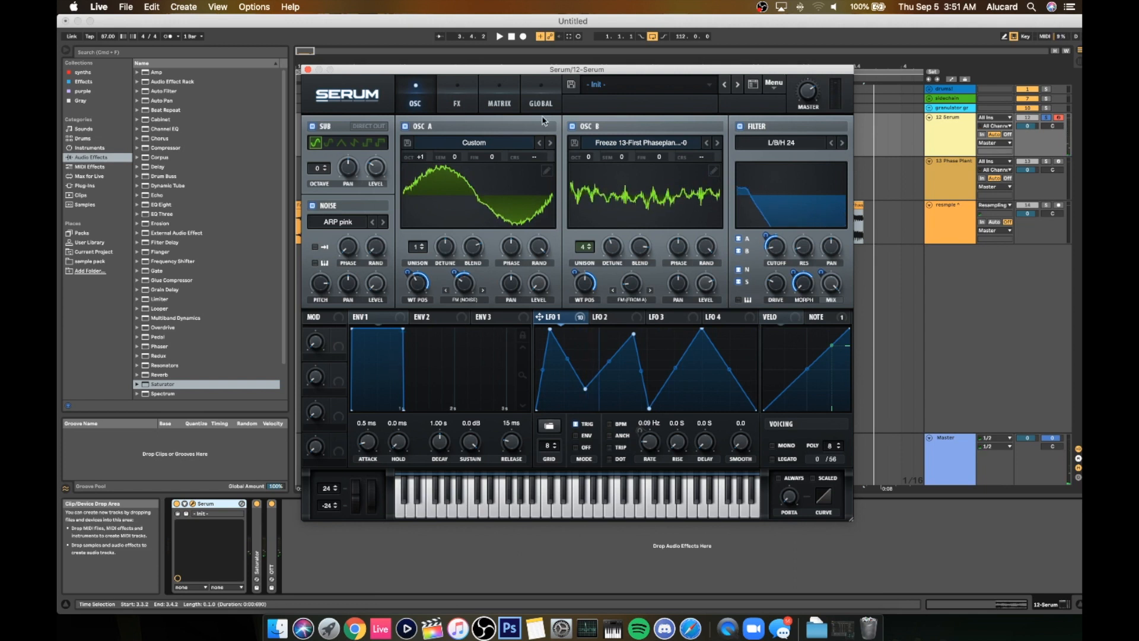
{"action": "left_click_drag", "start_coordinate": [488, 71], "coordinate": [473, 49]}
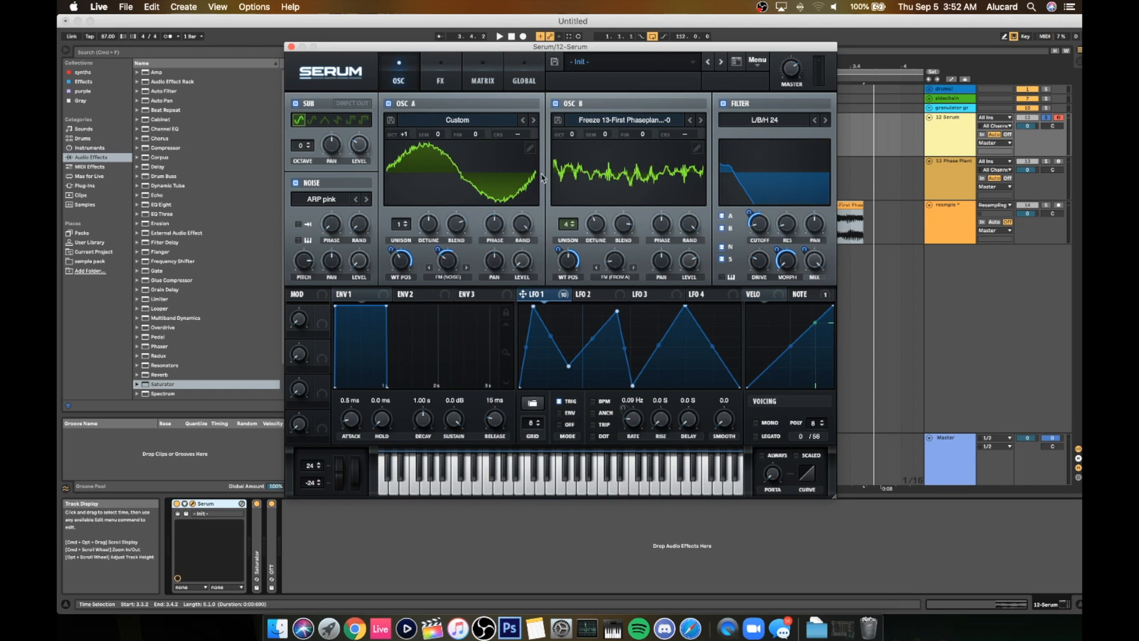
Step: Open Oscillator A's wavetable in the table editor and view frames 1 and 129
{"action": "left_click", "coordinate": [528, 149]}
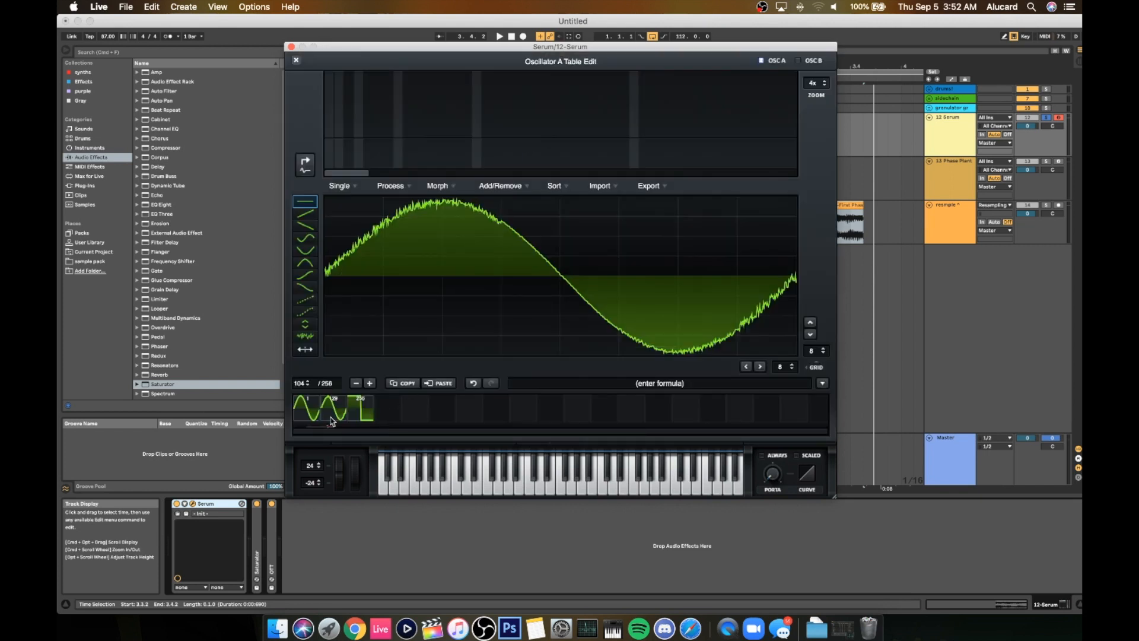
{"action": "left_click", "coordinate": [308, 410]}
{"action": "left_click", "coordinate": [333, 408]}
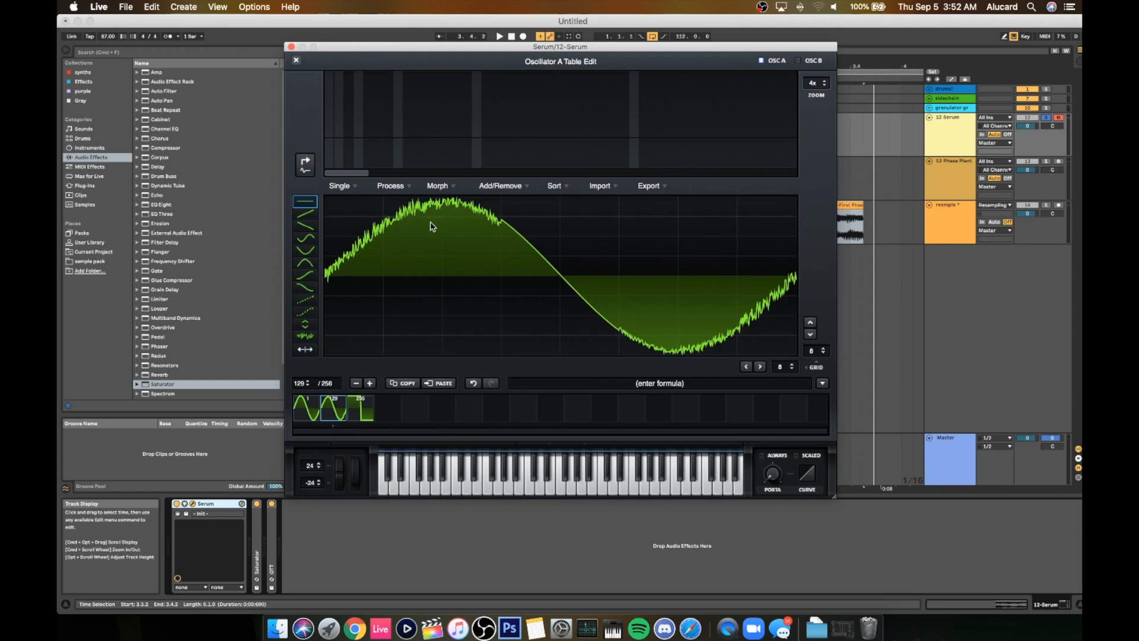
Step: View frame 256 of Oscillator A's wavetable, examine the Morph options, and close the table editor
{"action": "left_click", "coordinate": [360, 409]}
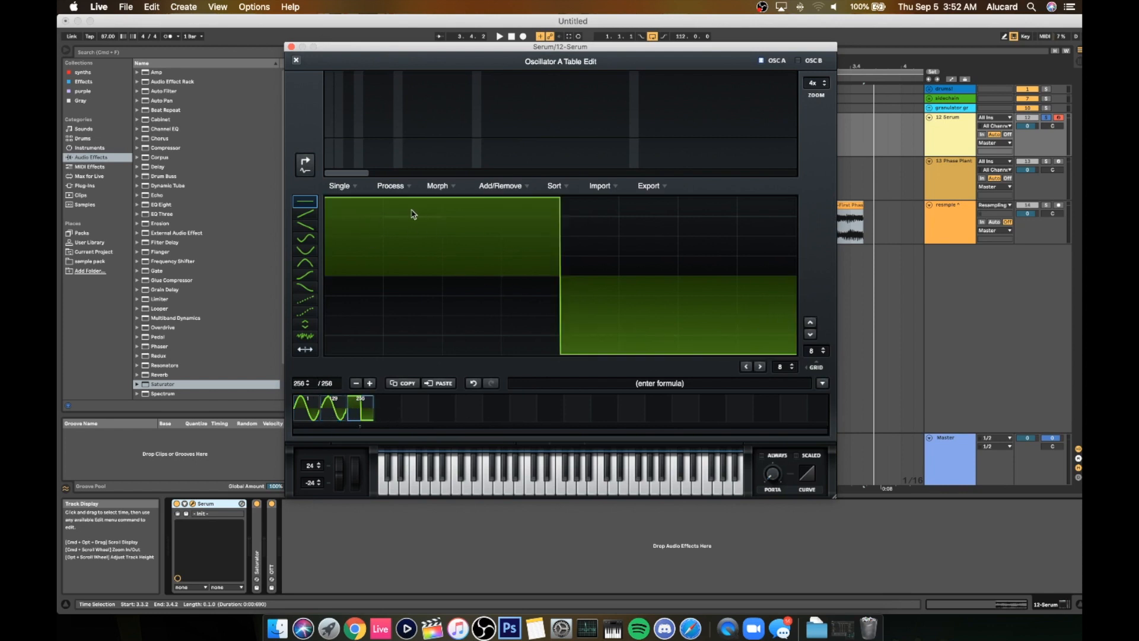
{"action": "left_click", "coordinate": [439, 187]}
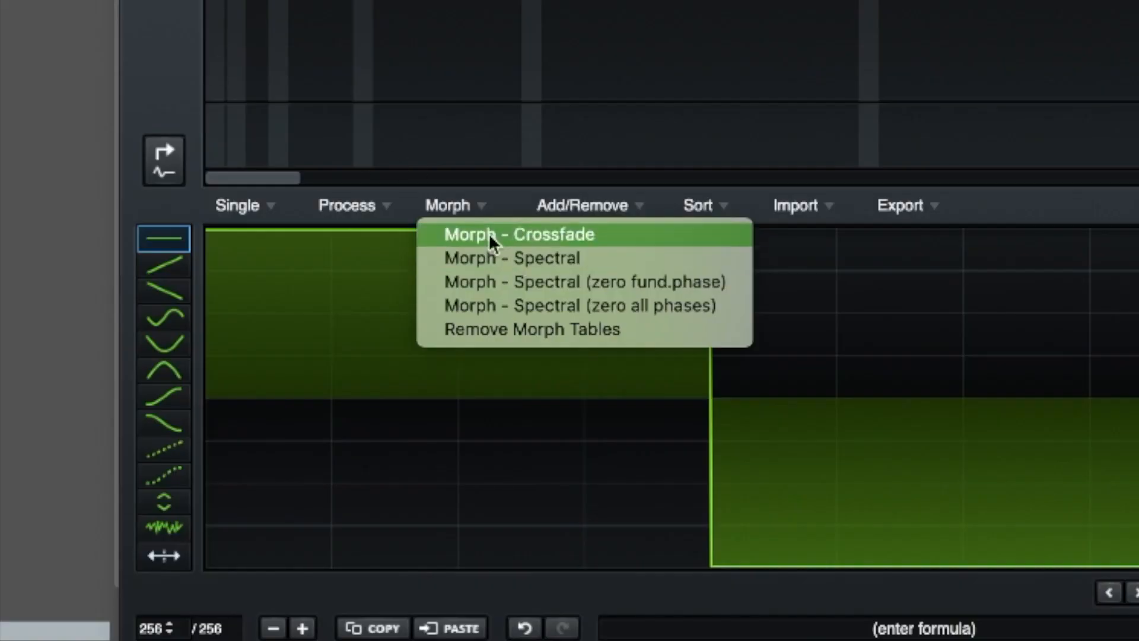
{"action": "left_click", "coordinate": [469, 211]}
{"action": "left_click", "coordinate": [296, 60]}
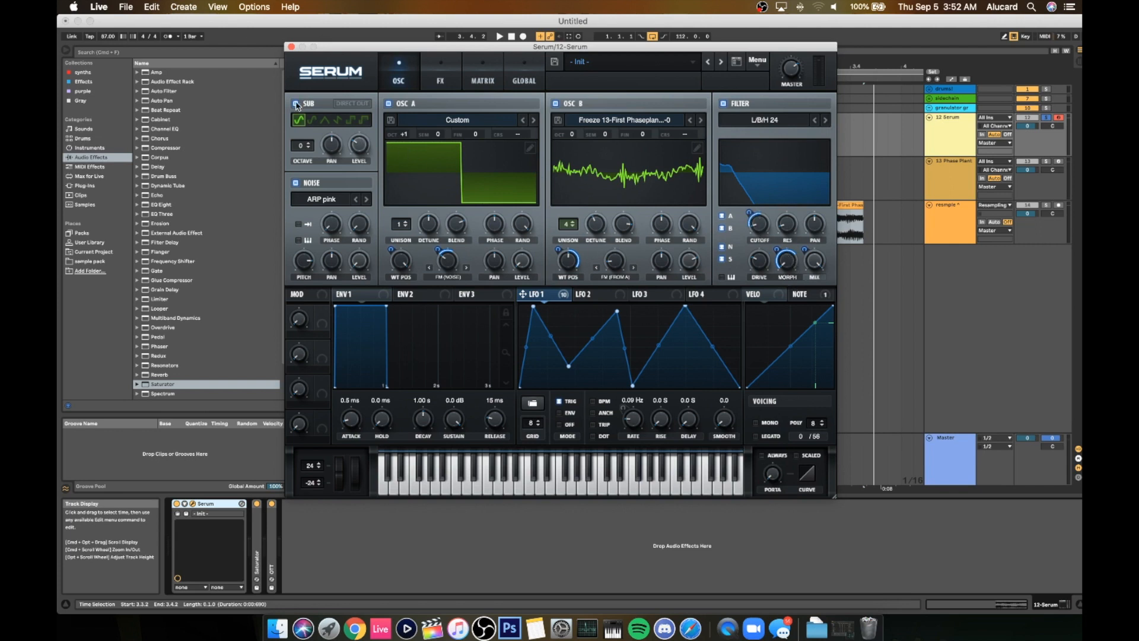
Step: Examine Serum's effects chain from Hyper/Dimension and Distortion through Filter, Phaser, EQ and Compressor
{"action": "left_click", "coordinate": [440, 74]}
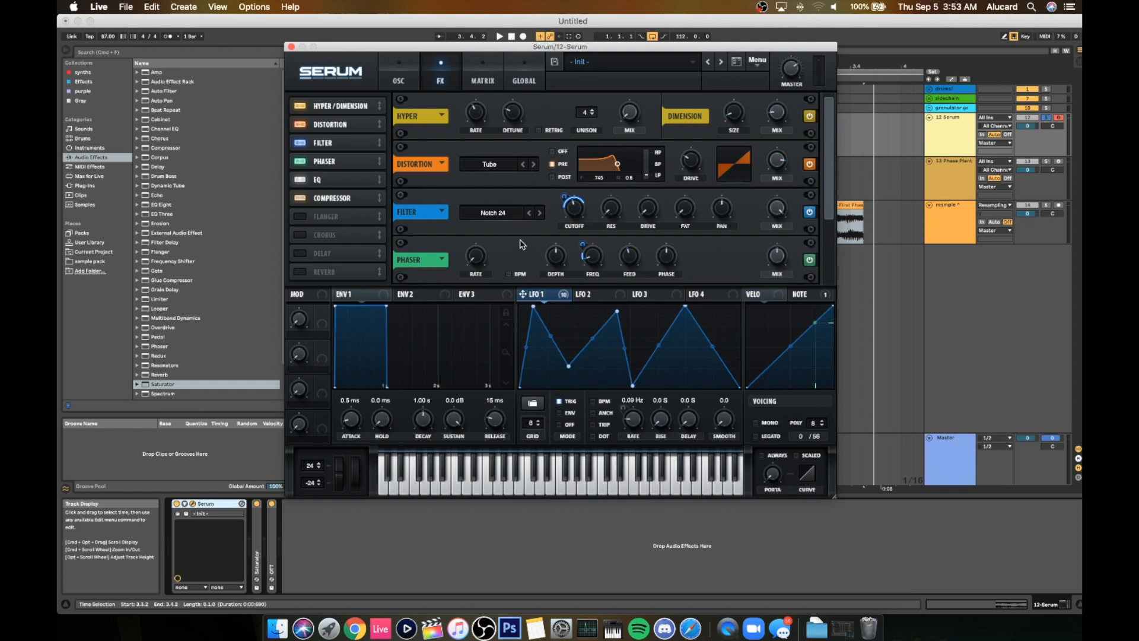
{"action": "left_click_drag", "start_coordinate": [829, 156], "coordinate": [831, 196]}
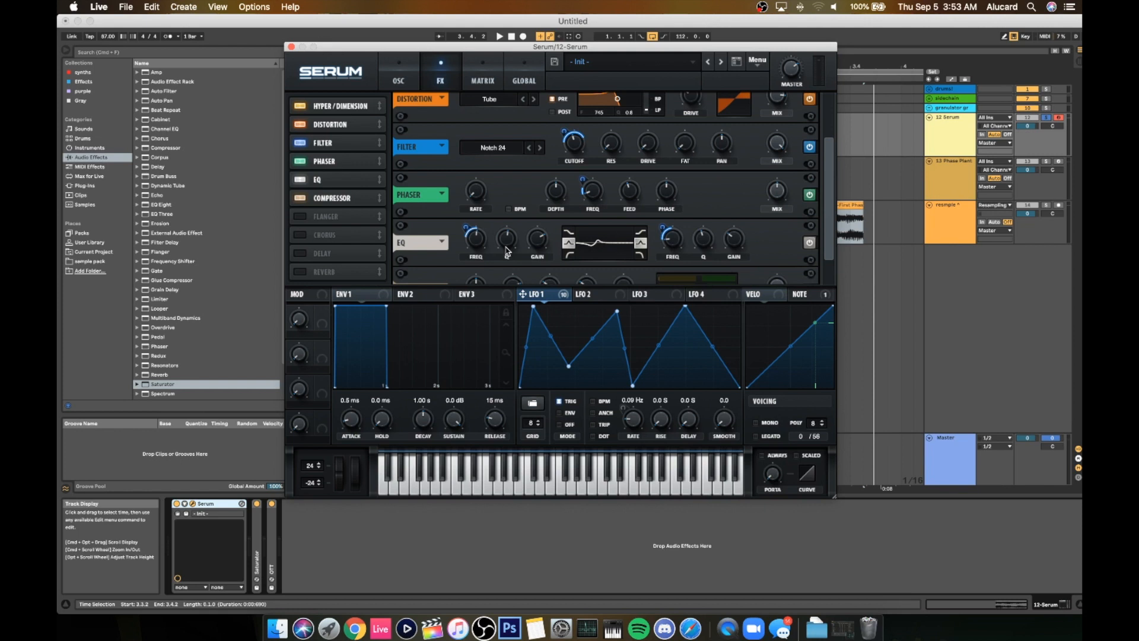
{"action": "scroll", "coordinate": [574, 199], "scroll_direction": "down", "scroll_amount": 2}
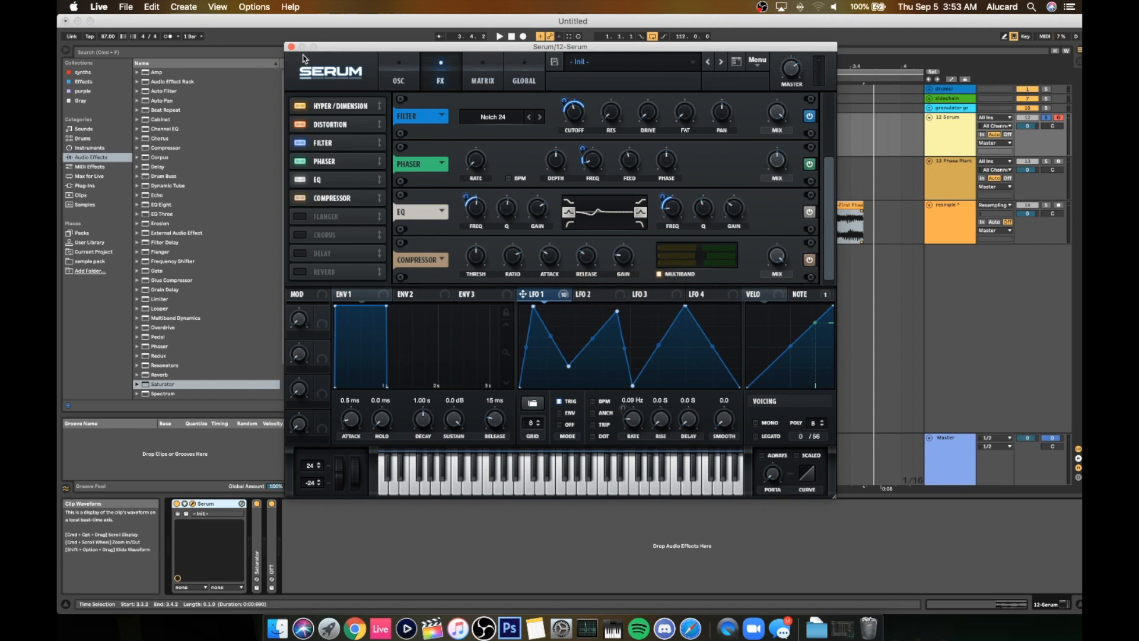
Step: Examine the modulation matrix and its Pitch Bend source for LFO1 Rate, and audition the routing with the pitch wheel
{"action": "left_click", "coordinate": [482, 74]}
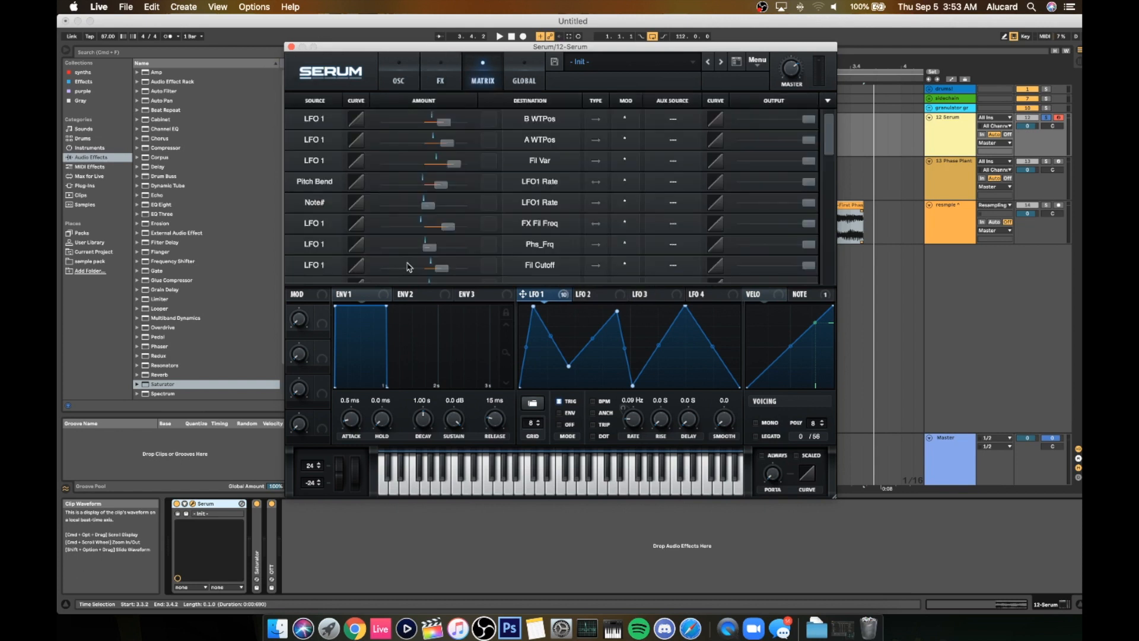
{"action": "left_click", "coordinate": [318, 181]}
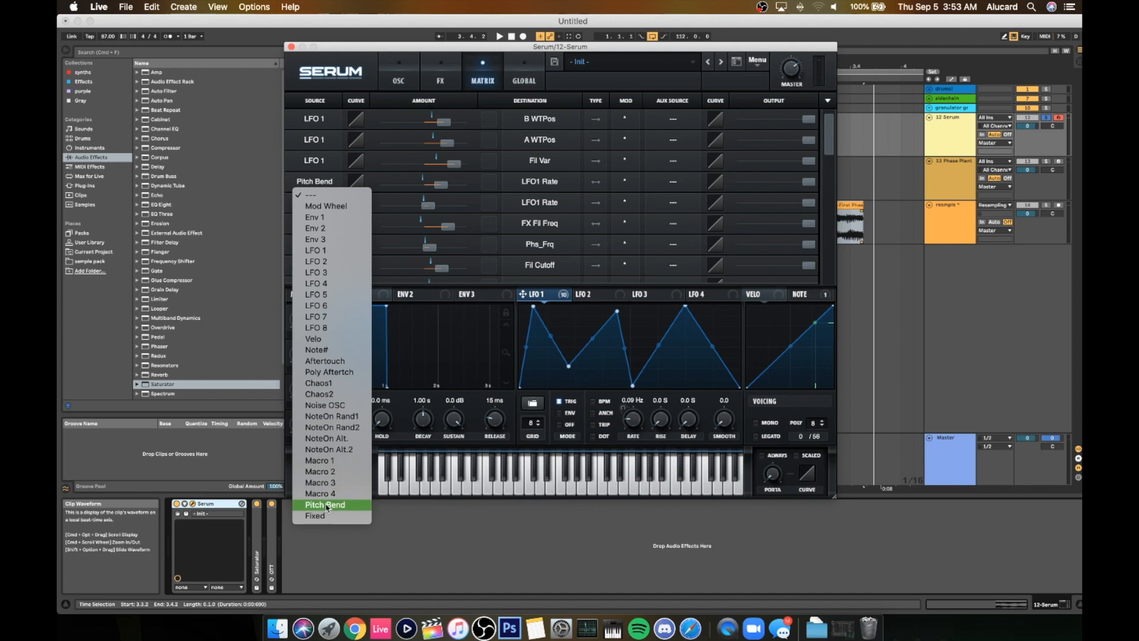
{"action": "left_click", "coordinate": [465, 189]}
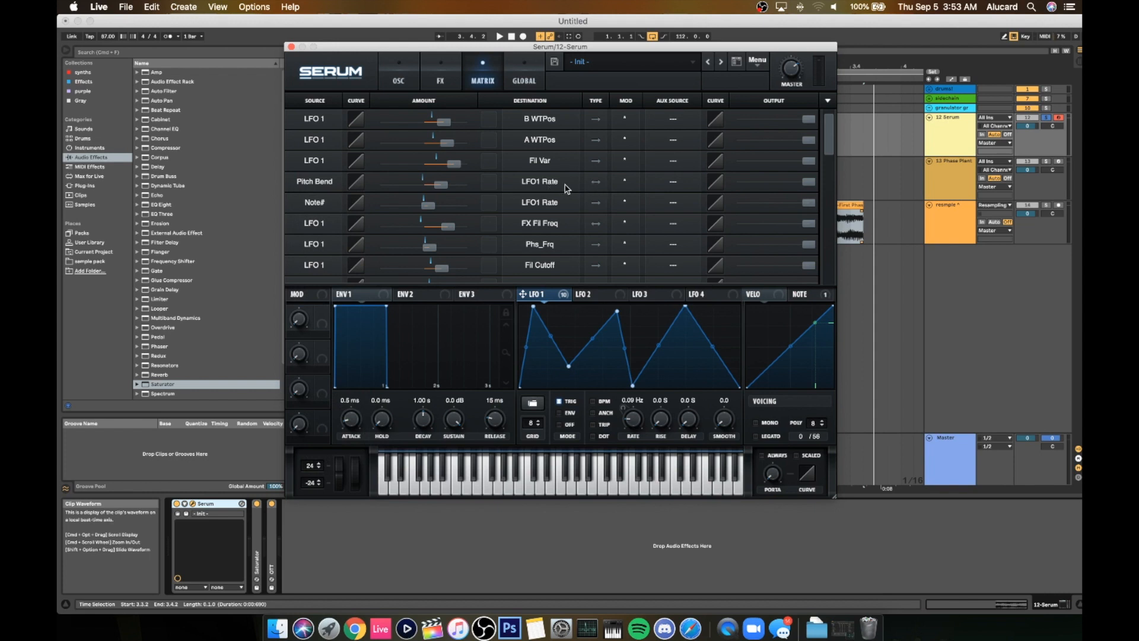
{"action": "mouse_move", "coordinate": [440, 189]}
{"action": "mouse_move", "coordinate": [337, 474]}
{"action": "left_mouse_down"}
{"action": "mouse_move", "coordinate": [339, 422]}
{"action": "mouse_move", "coordinate": [343, 537]}
{"action": "mouse_move", "coordinate": [337, 420]}
{"action": "mouse_move", "coordinate": [339, 468]}
{"action": "left_mouse_up"}
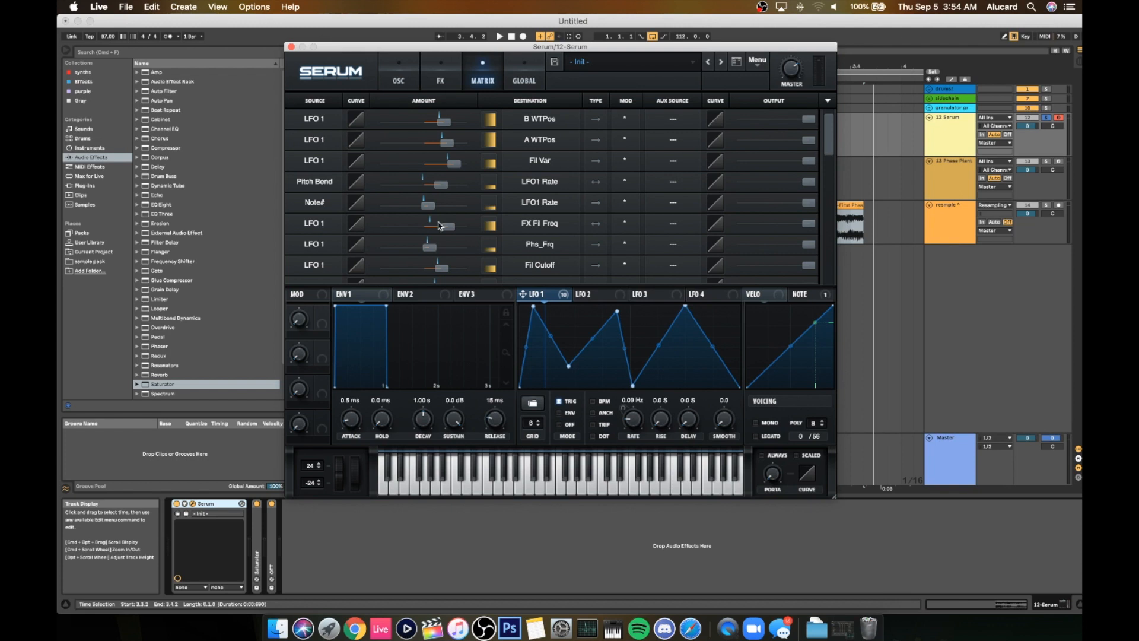
Step: Review Serum's effects, oscillator, matrix and global pages, and return to the oscillator page
{"action": "left_click", "coordinate": [450, 74]}
{"action": "left_click", "coordinate": [394, 76]}
{"action": "left_click", "coordinate": [443, 79]}
{"action": "left_click", "coordinate": [474, 76]}
{"action": "left_click", "coordinate": [526, 62]}
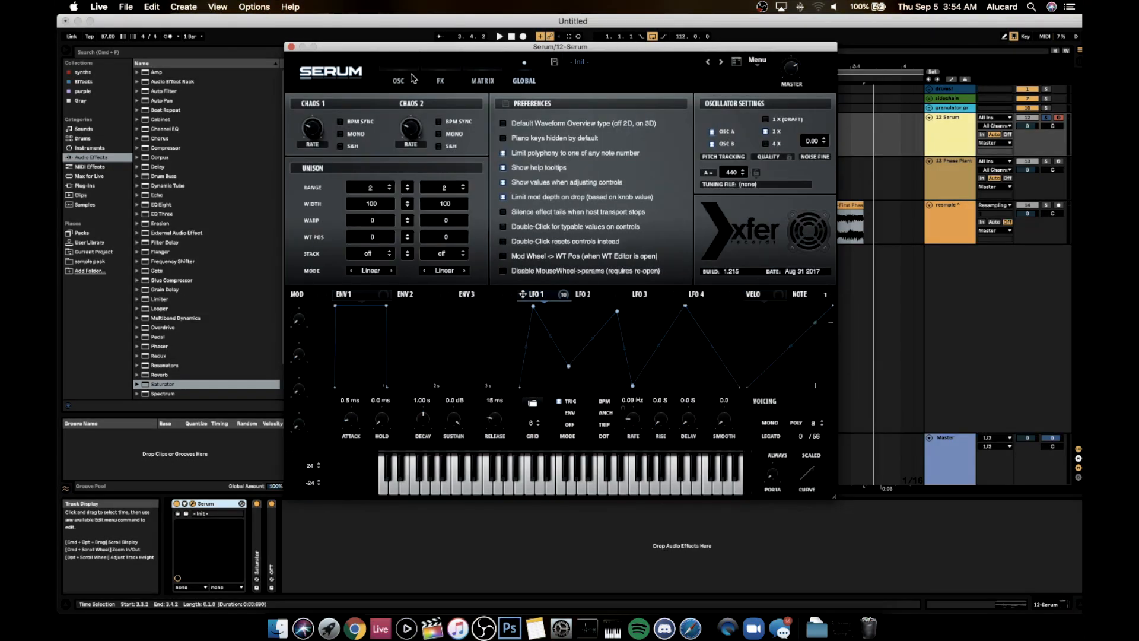
{"action": "left_click", "coordinate": [400, 78]}
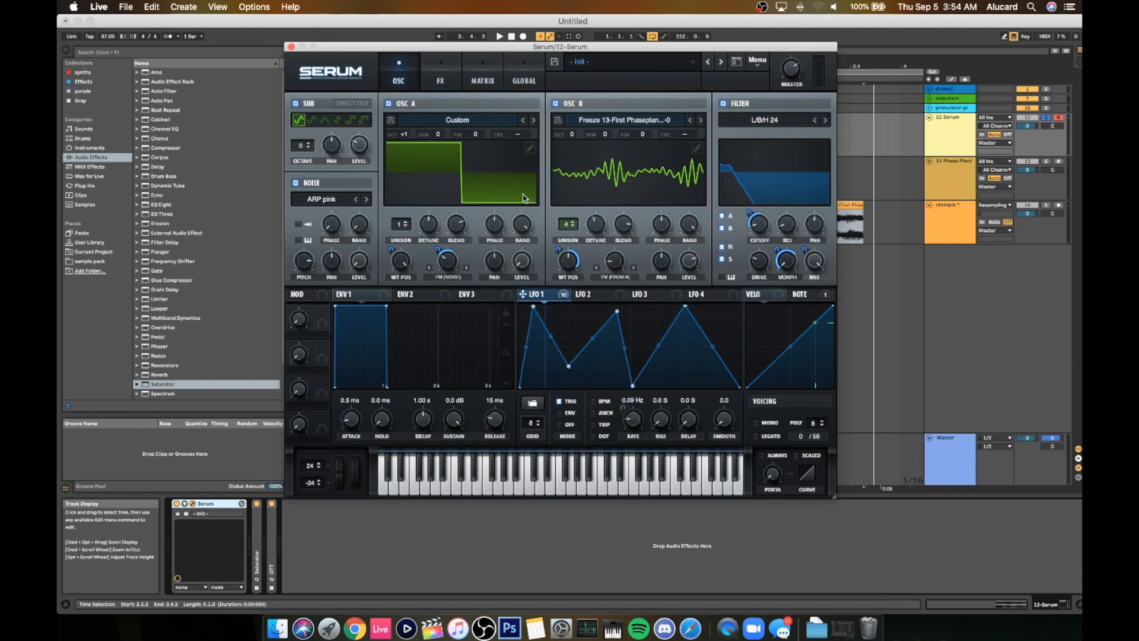
Step: Audition the last resampled clip with its track soloed, revisit the Phase Plant and resample tracks, and return to Serum on the 12 Serum track
{"action": "left_click", "coordinate": [837, 217]}
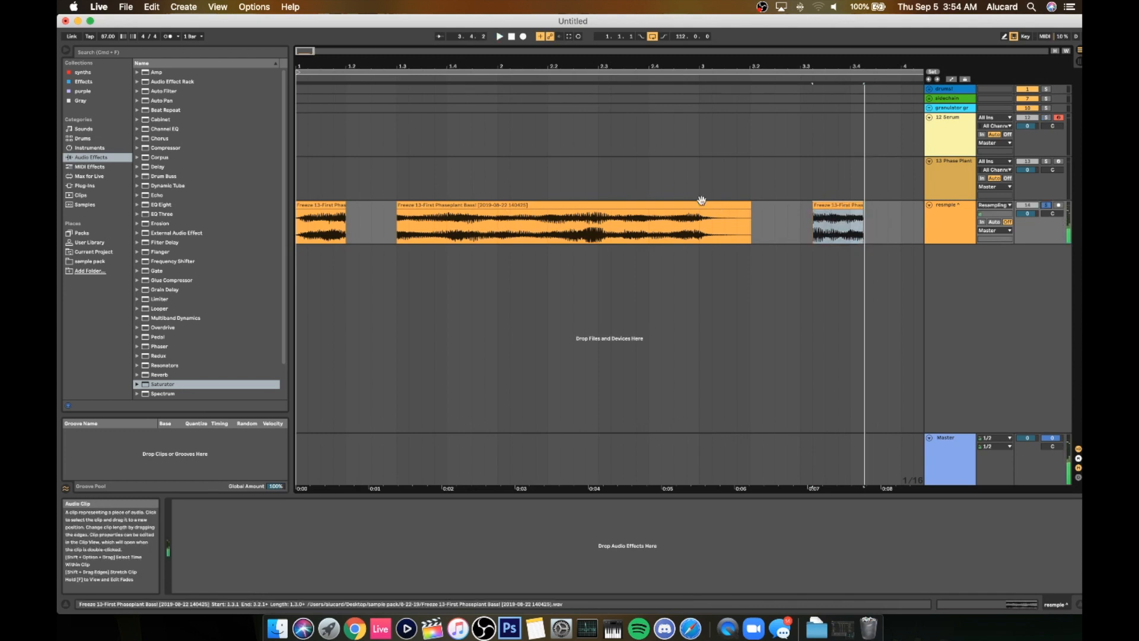
{"action": "left_click", "coordinate": [945, 142]}
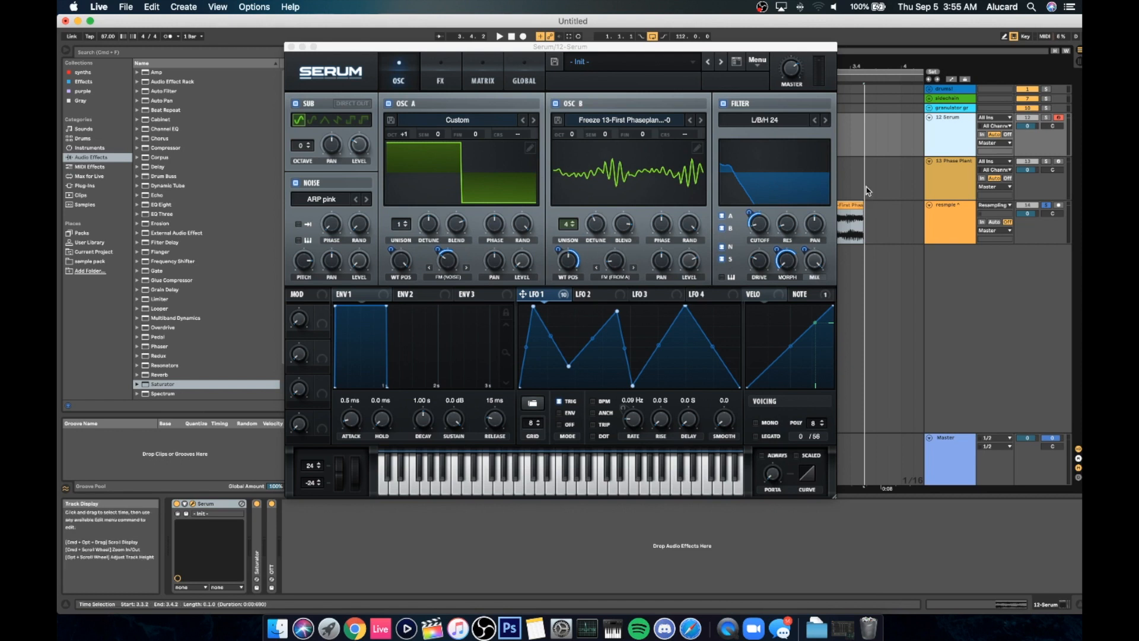
{"action": "left_click", "coordinate": [958, 176]}
{"action": "left_click", "coordinate": [946, 214]}
{"action": "left_click", "coordinate": [951, 148]}
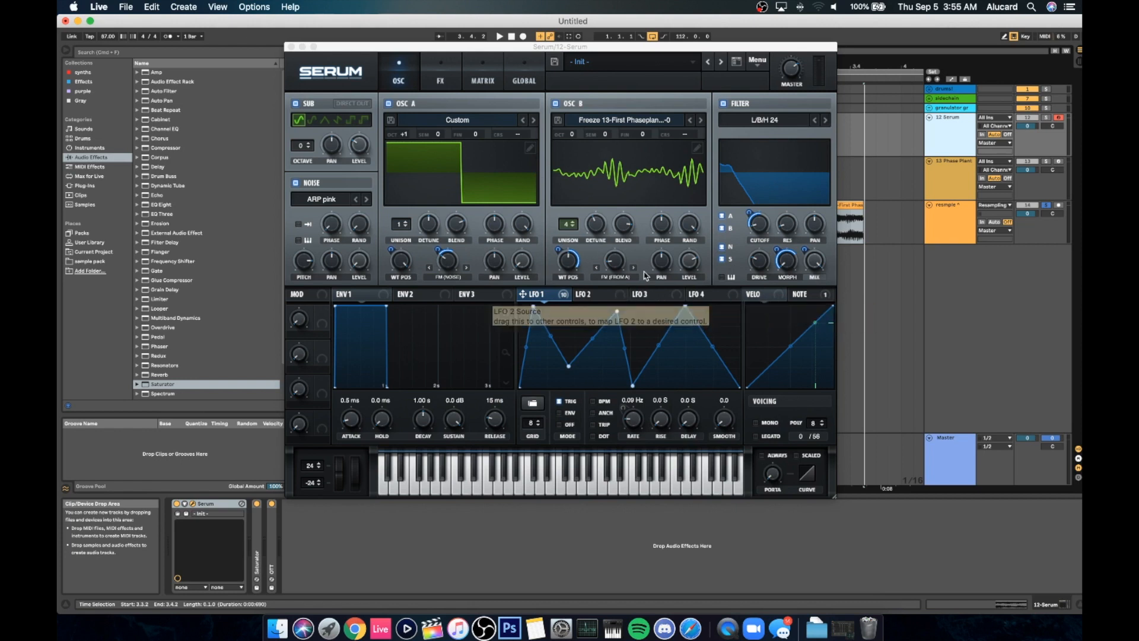
{"action": "left_click", "coordinate": [717, 274]}
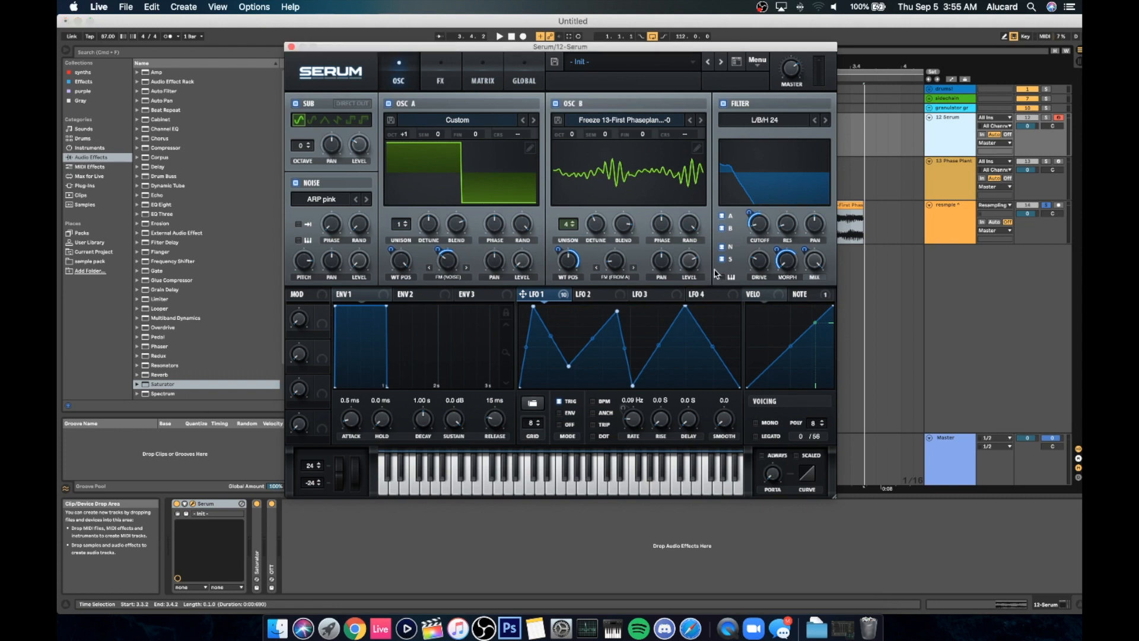